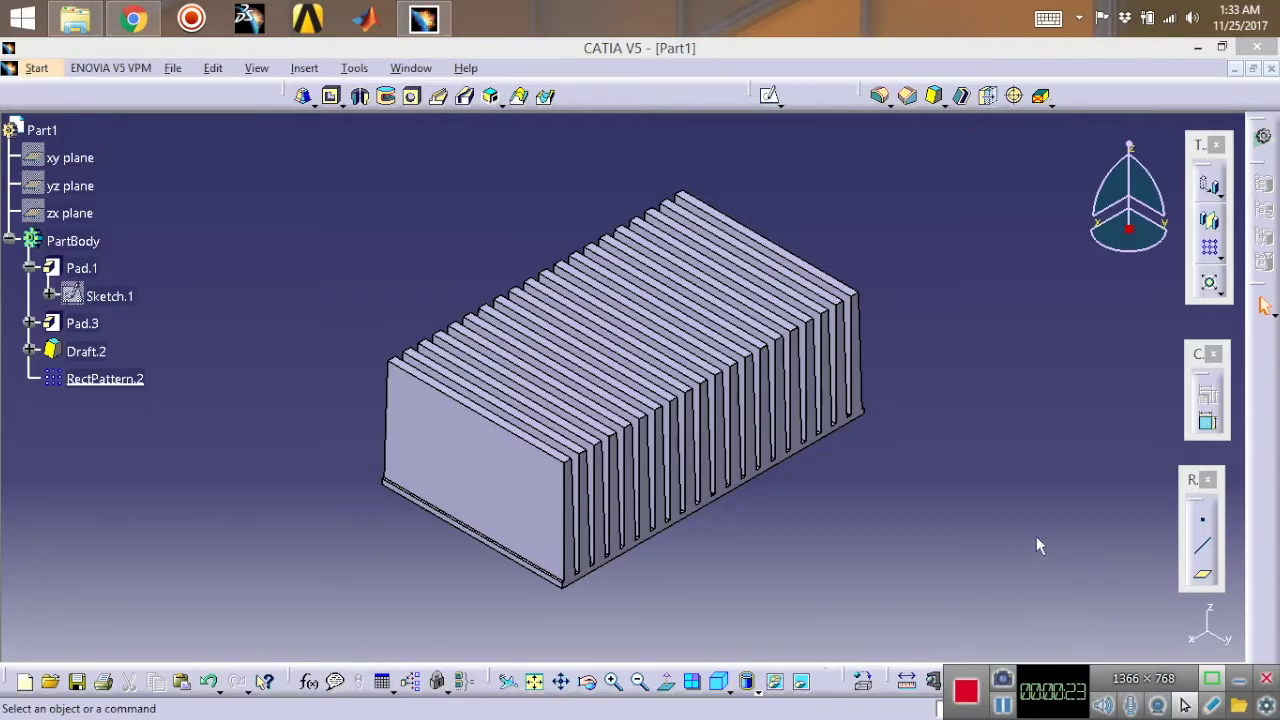
- Orbit and pan the existing heat sink to inspect it from other sides
left_click(1239, 679)
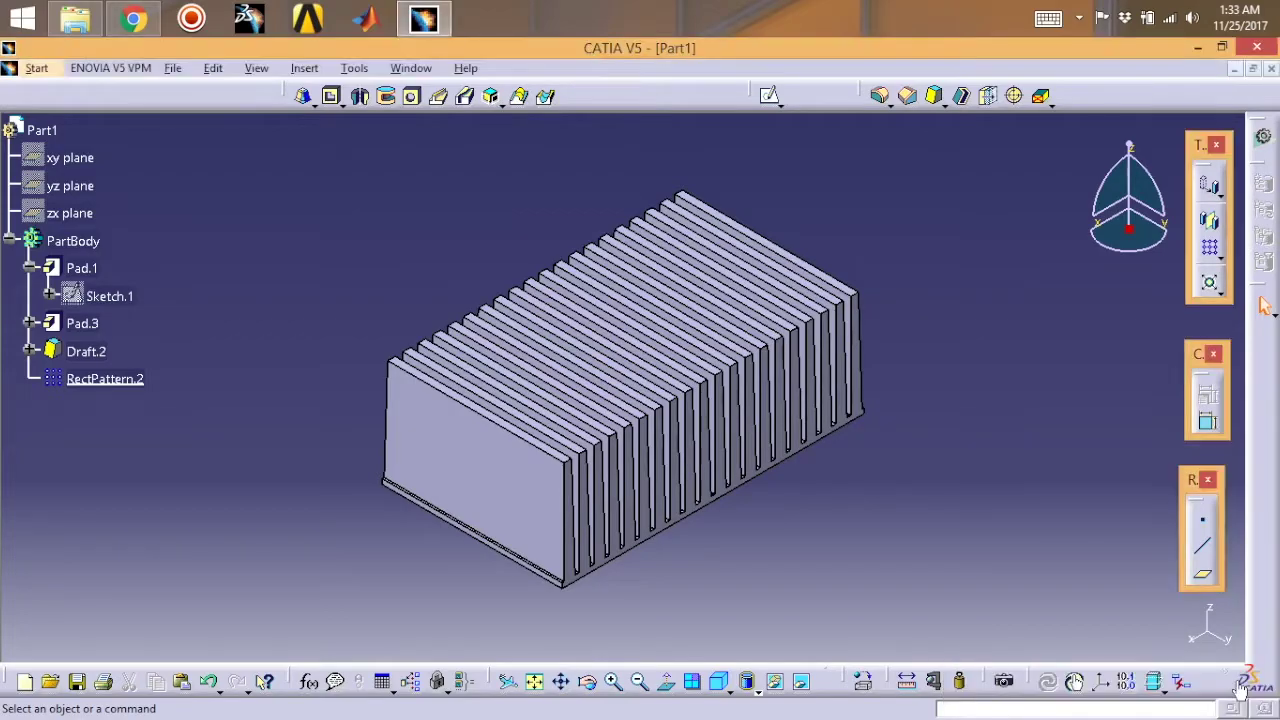
middle_click_drag(981, 310, 808, 307)
middle_click_drag(943, 234, 860, 359)
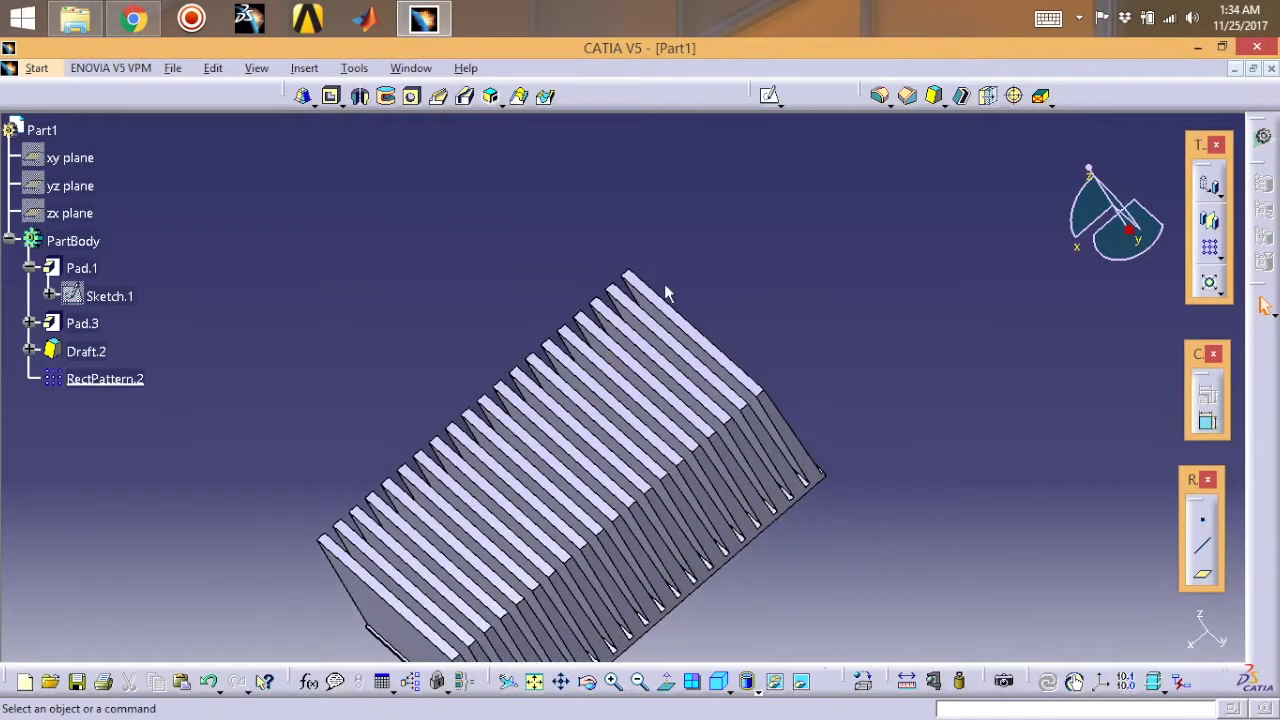
middle_click_drag(687, 255, 653, 261)
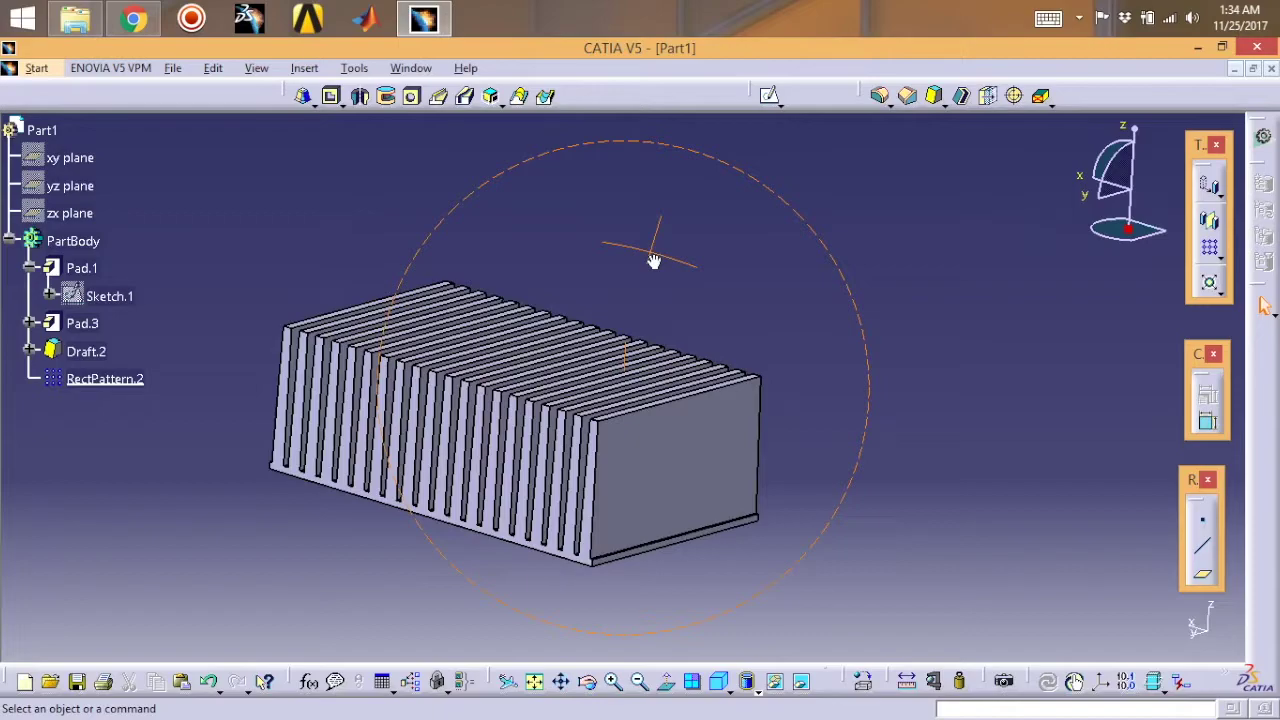
middle_click_drag(653, 261, 657, 265)
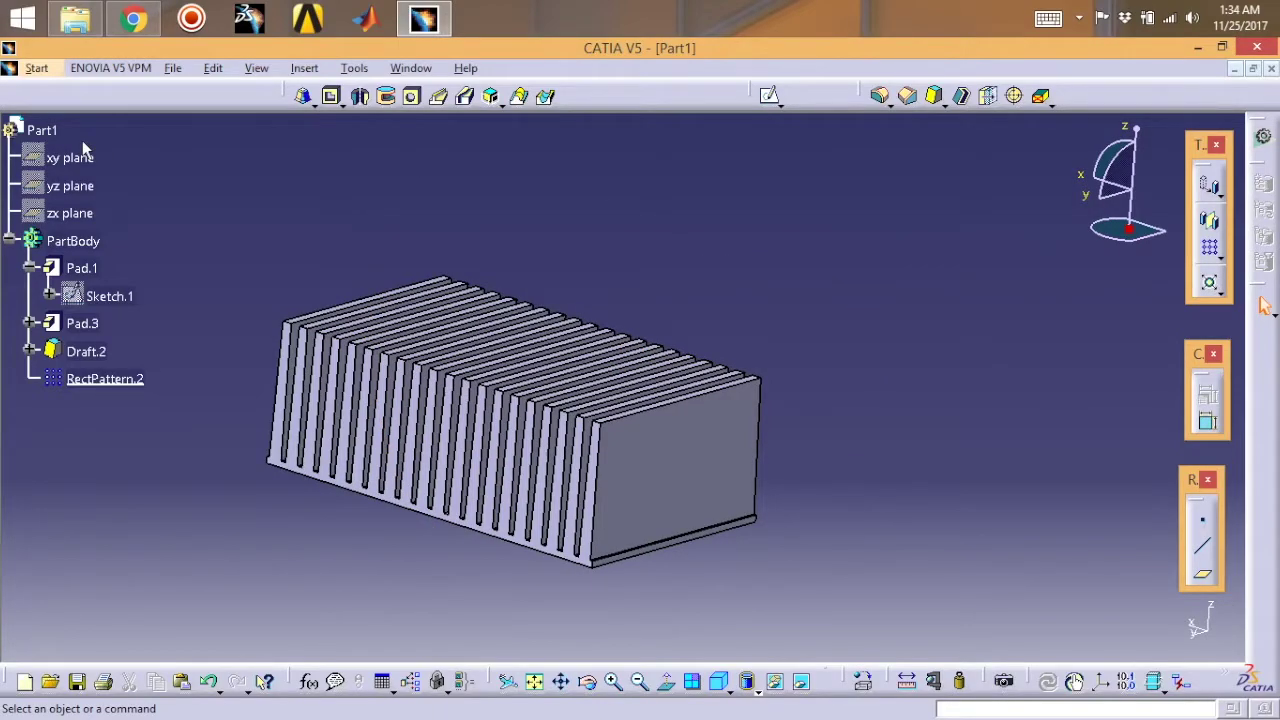
- Start a new part in Part Design, keeping the default name Part2
left_click(36, 68)
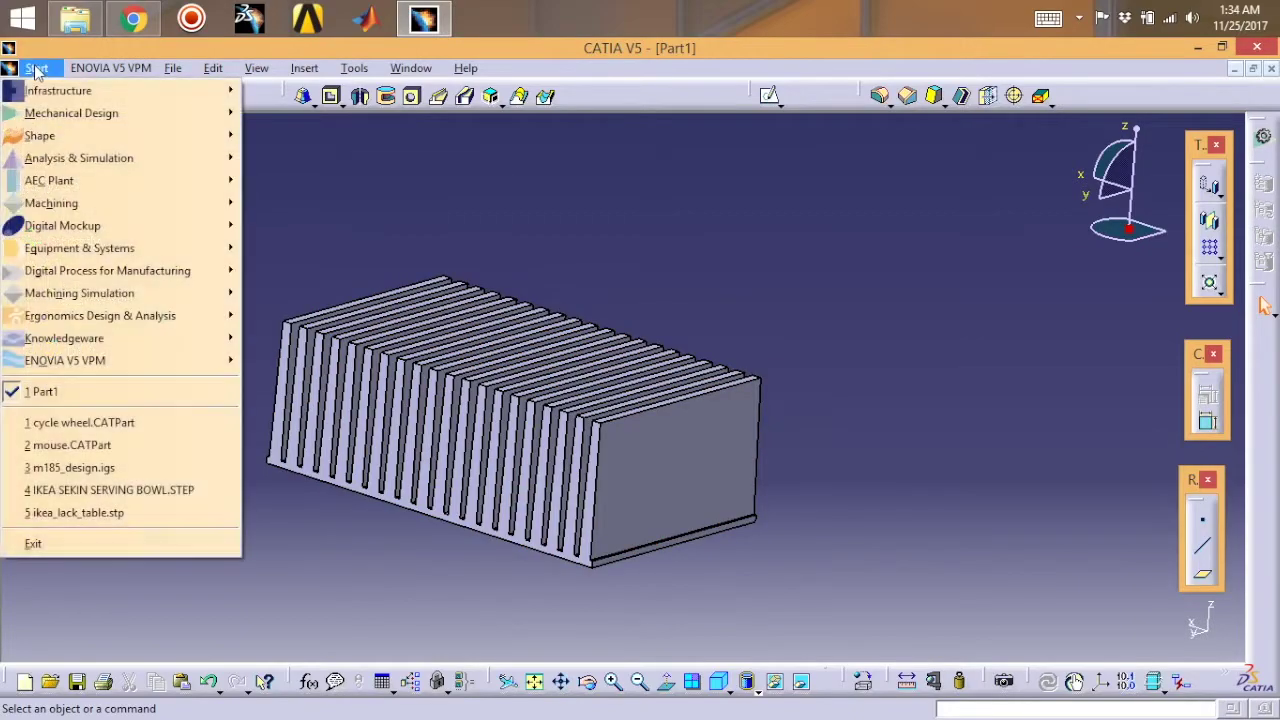
mouse_move(62, 118)
left_click(290, 115)
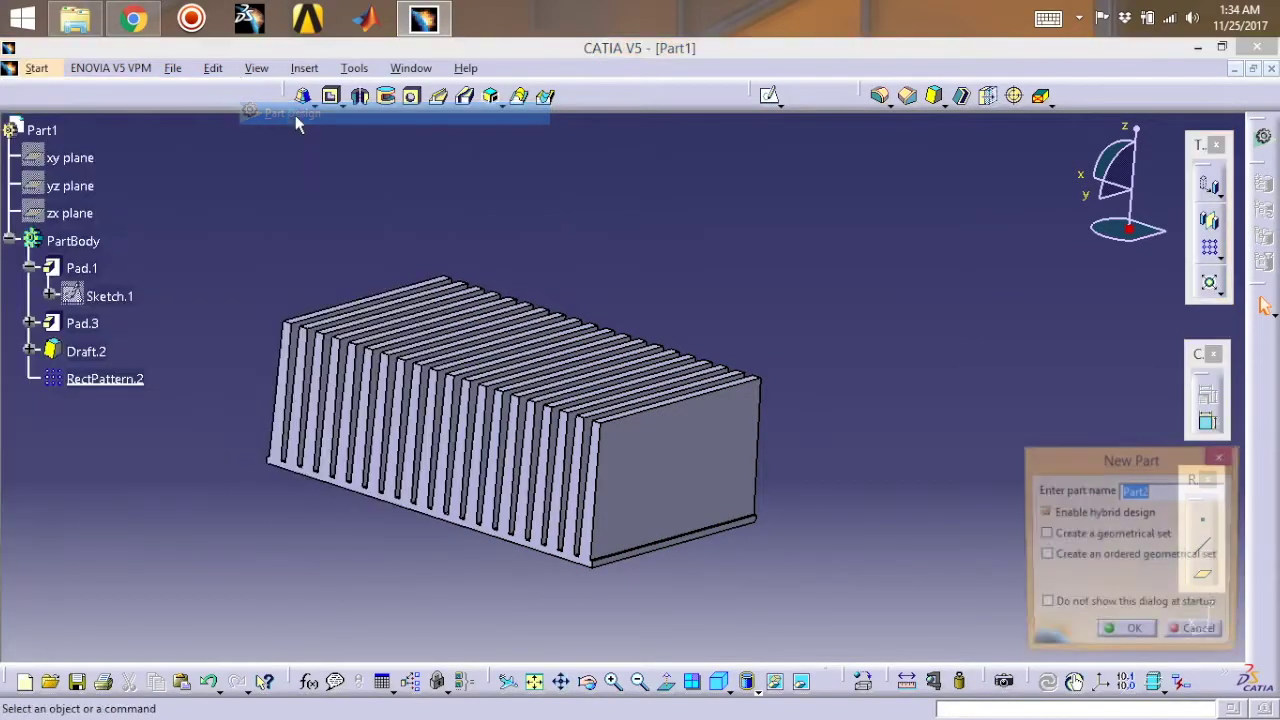
left_click(1113, 638)
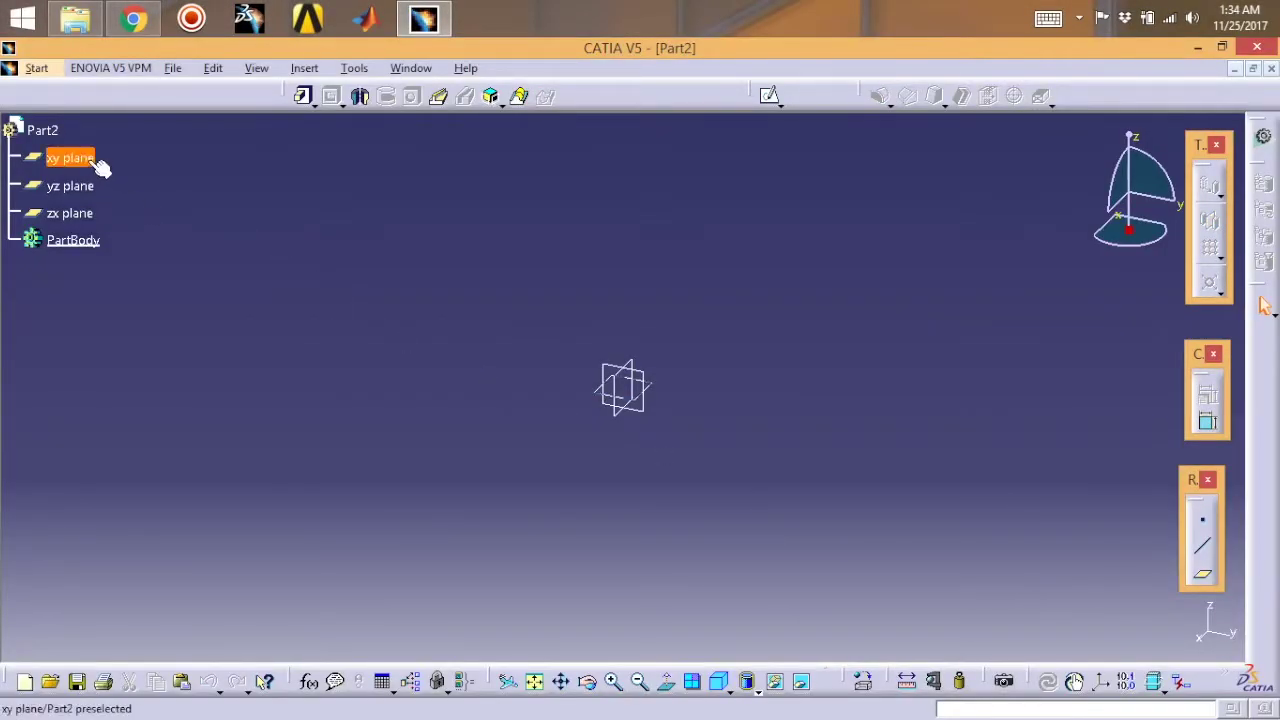
- Draw a centered rectangle at the origin on a new xy-plane sketch
left_click(96, 160)
left_click(768, 95)
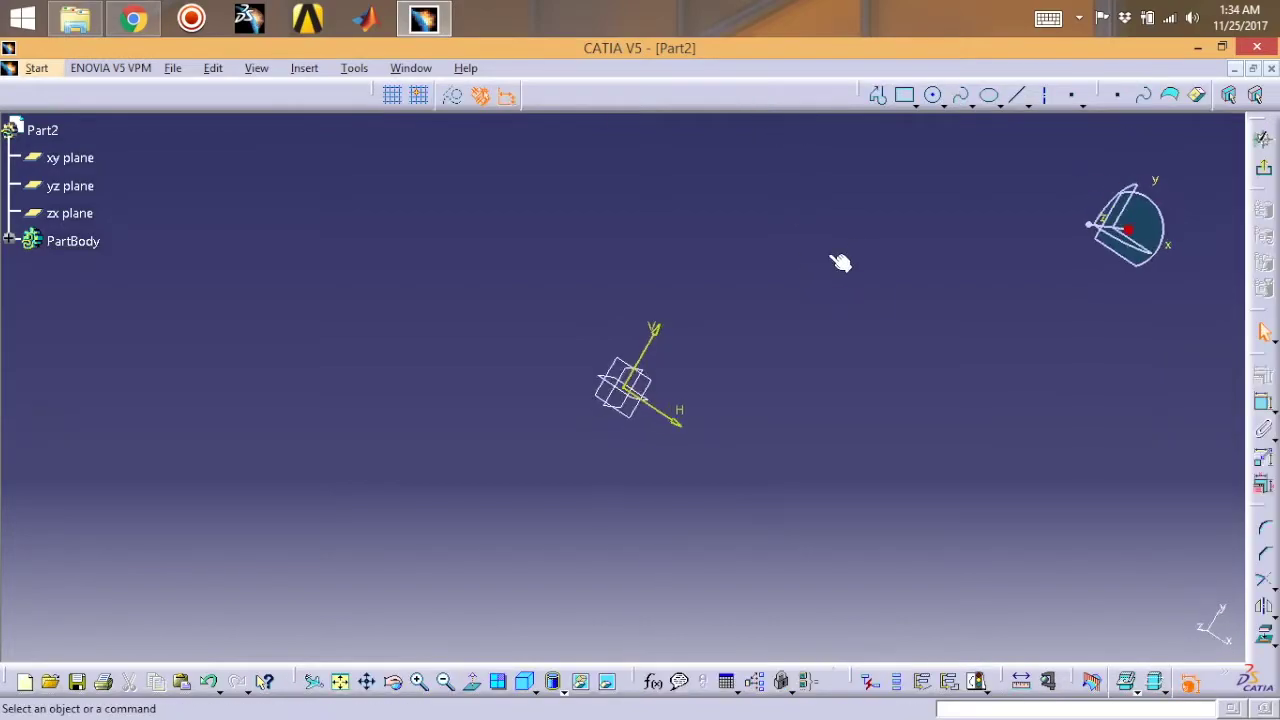
left_click(915, 101)
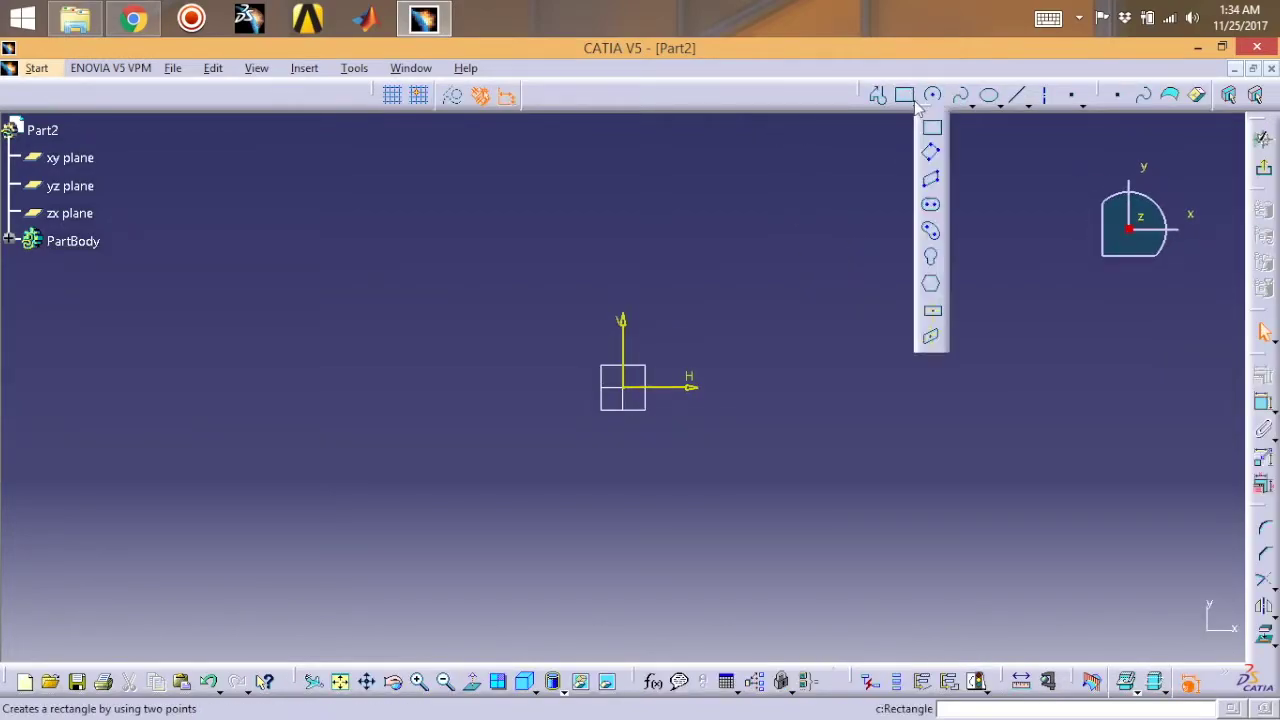
left_click(930, 309)
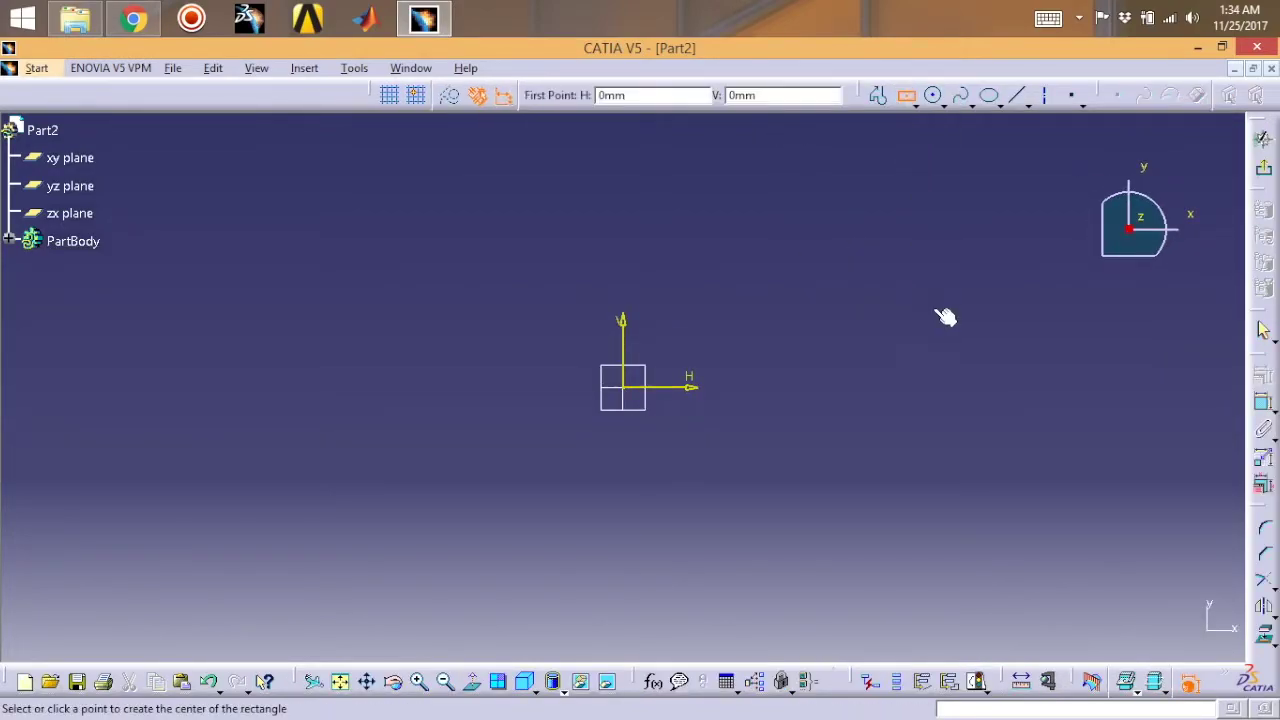
left_click(623, 388)
left_click(794, 487)
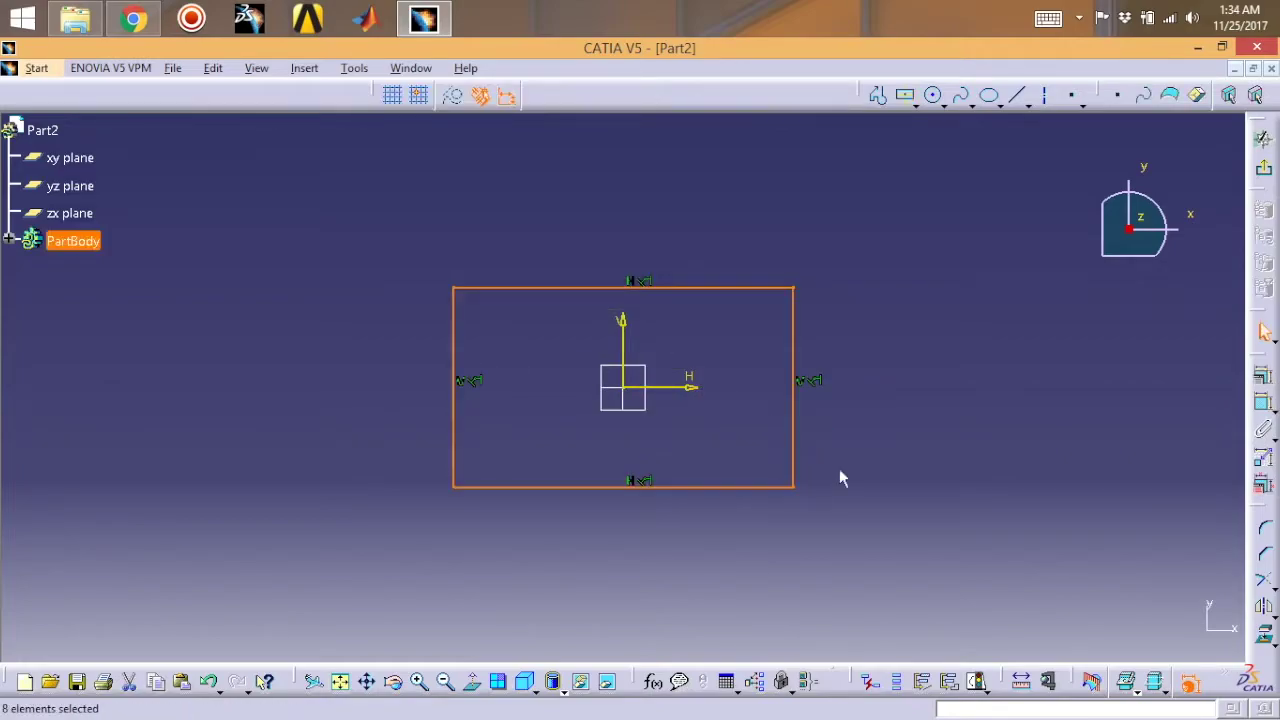
- Dimension the rectangle to 120 wide and 70 high, then exit the sketcher
left_click(1265, 404)
left_click(793, 352)
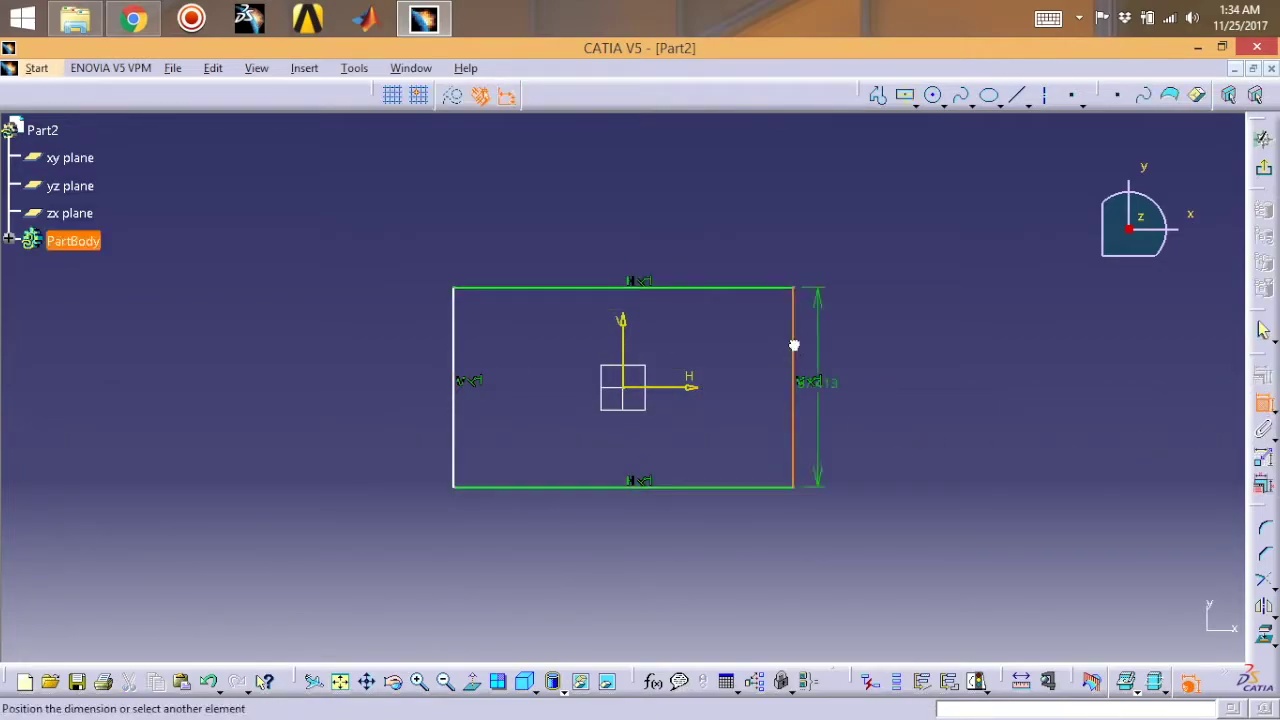
left_click(843, 354)
left_click(1266, 406)
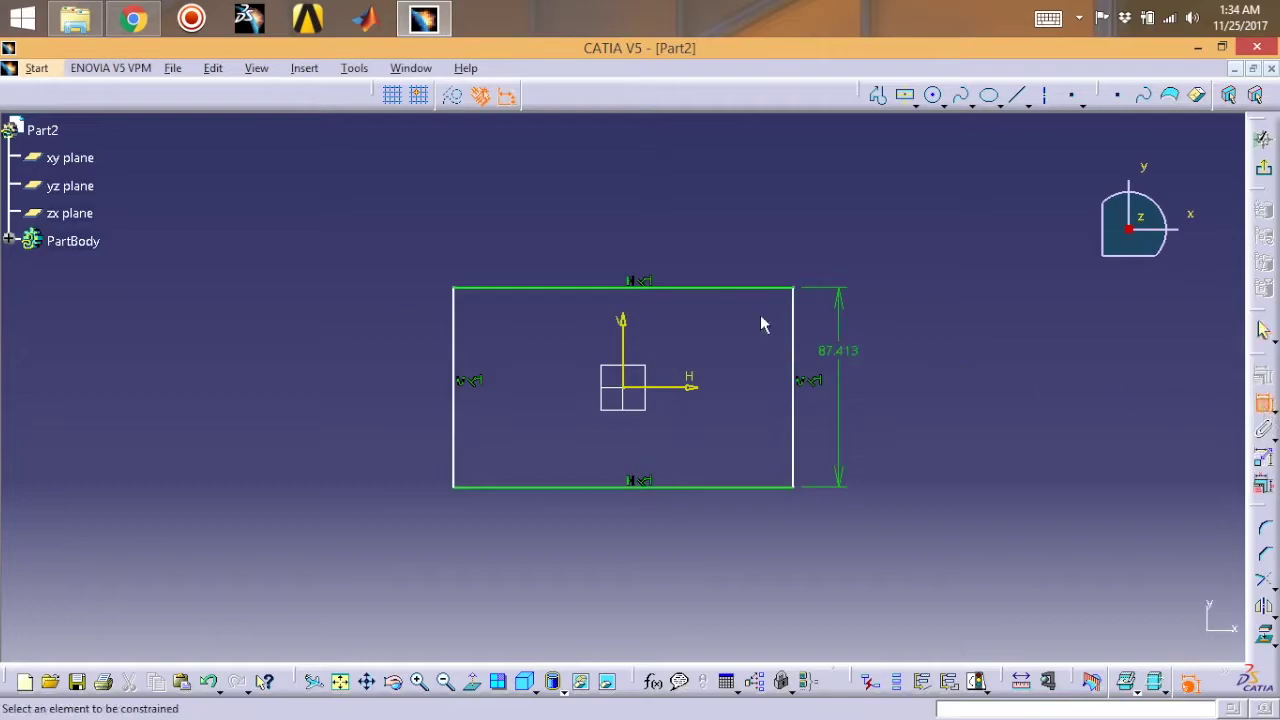
left_click(737, 288)
double_click(677, 243)
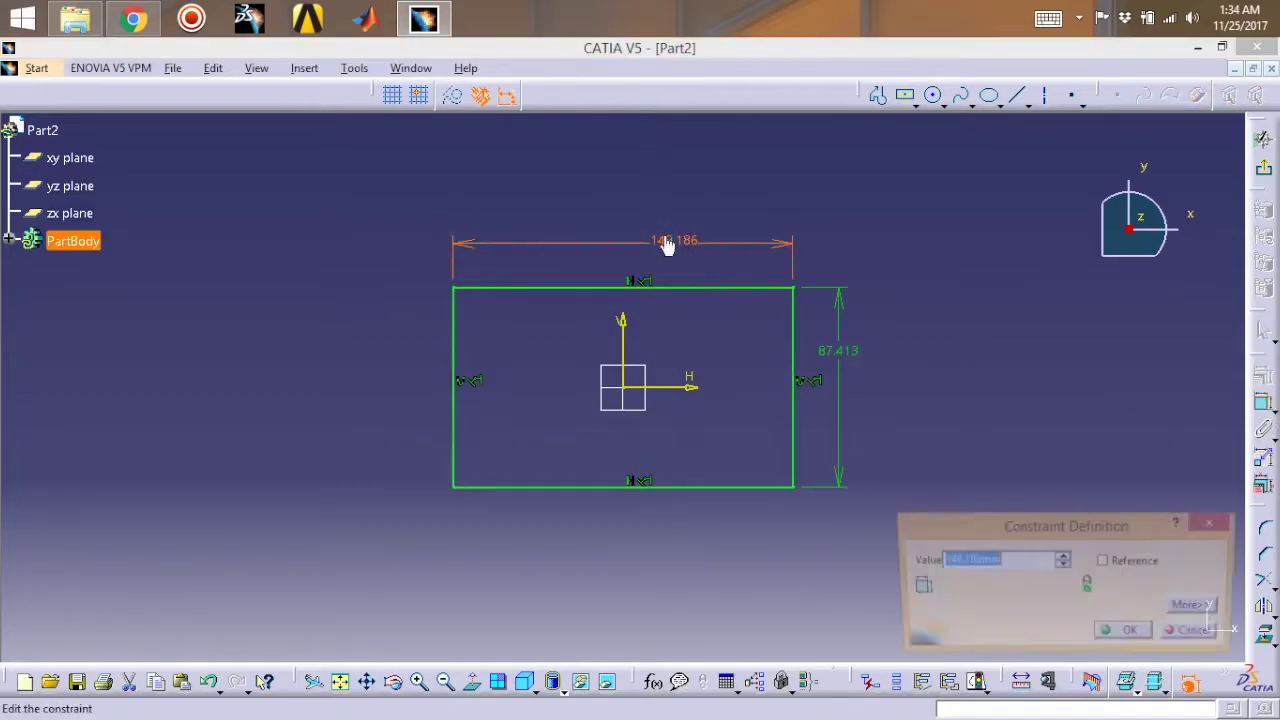
type("120")
key("Return")
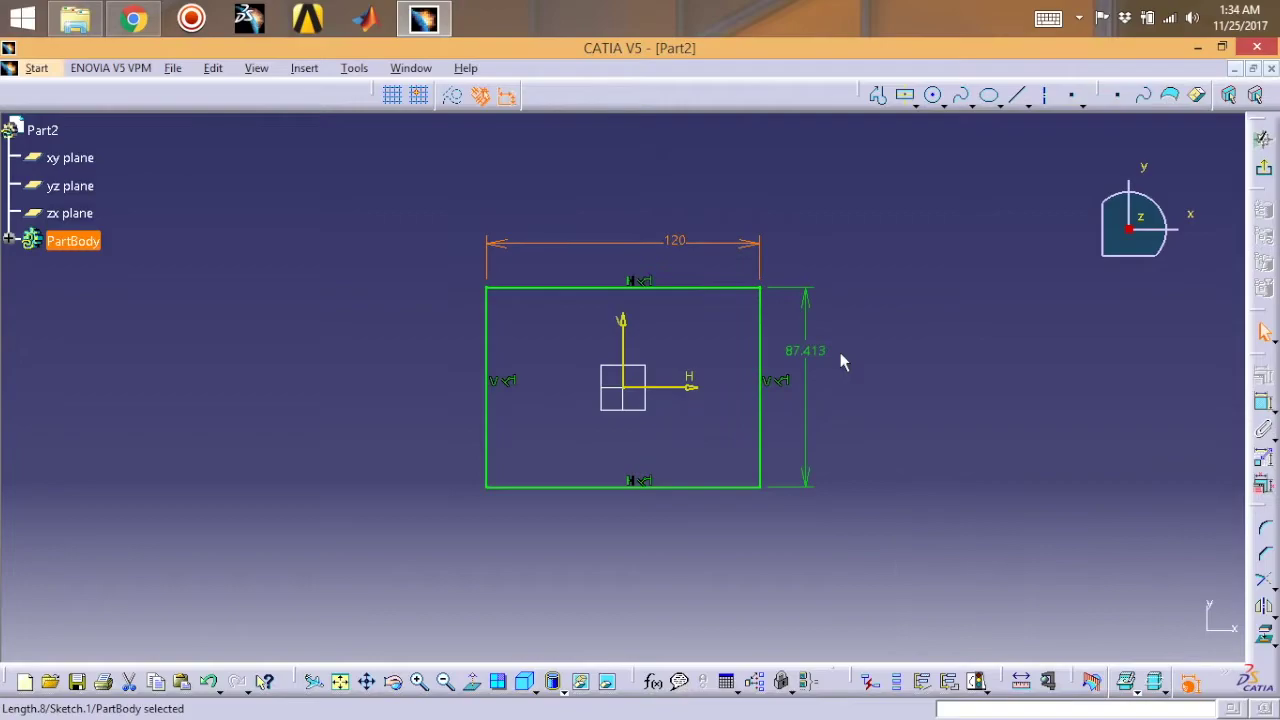
double_click(808, 352)
type("70")
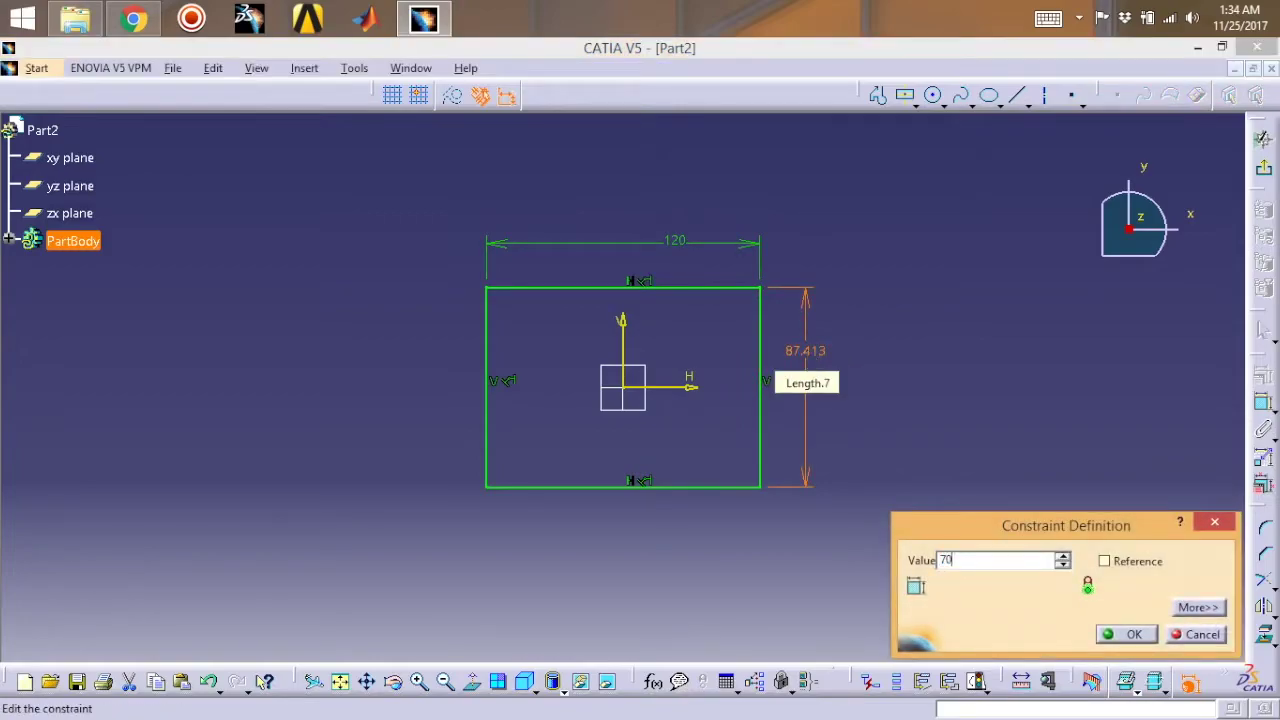
key("Return")
left_click(1261, 139)
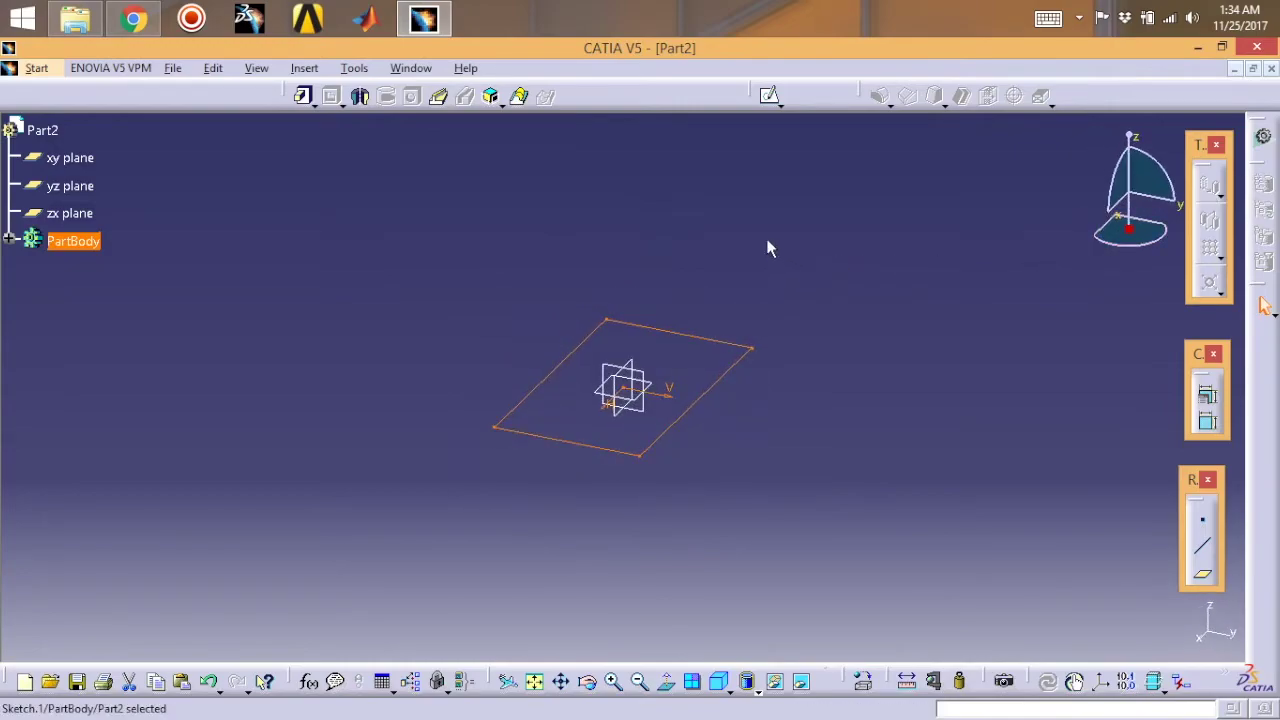
- Pad the rectangle 2 mm thick and open a new sketch on the plate's top face
left_click(304, 96)
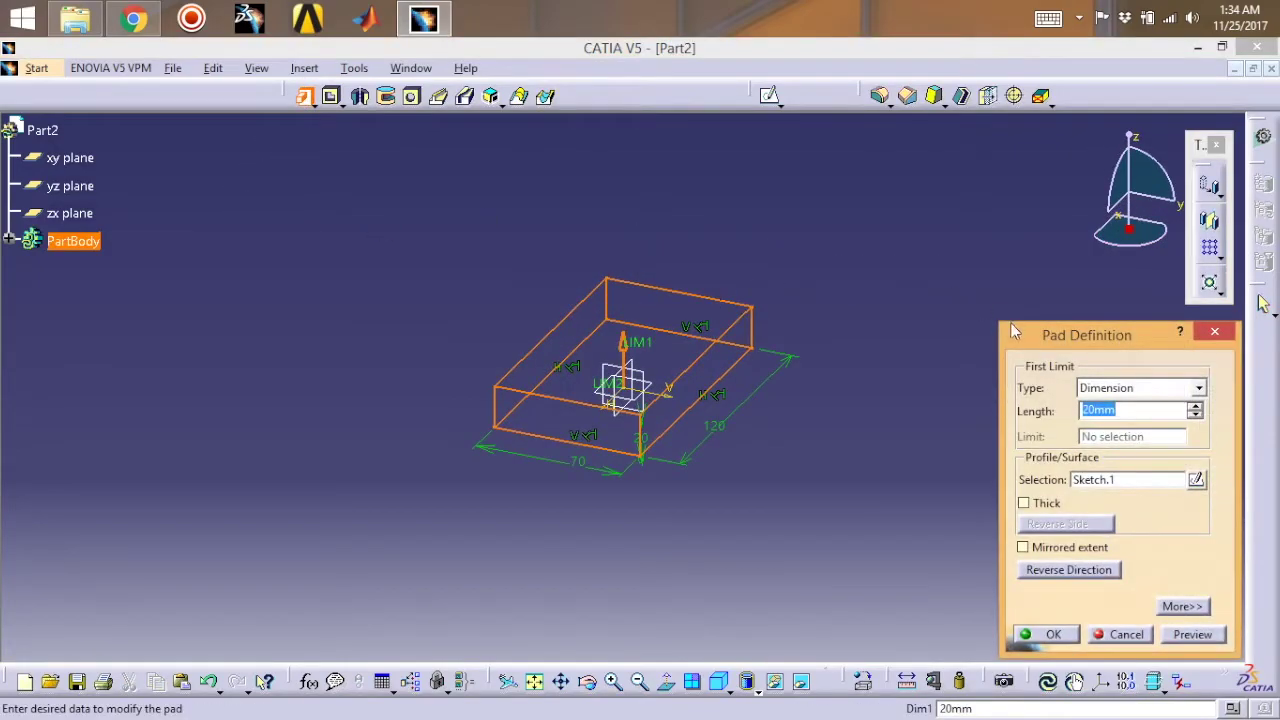
type("2")
left_click(1053, 635)
middle_click_drag(911, 415, 952, 442)
left_click(760, 293)
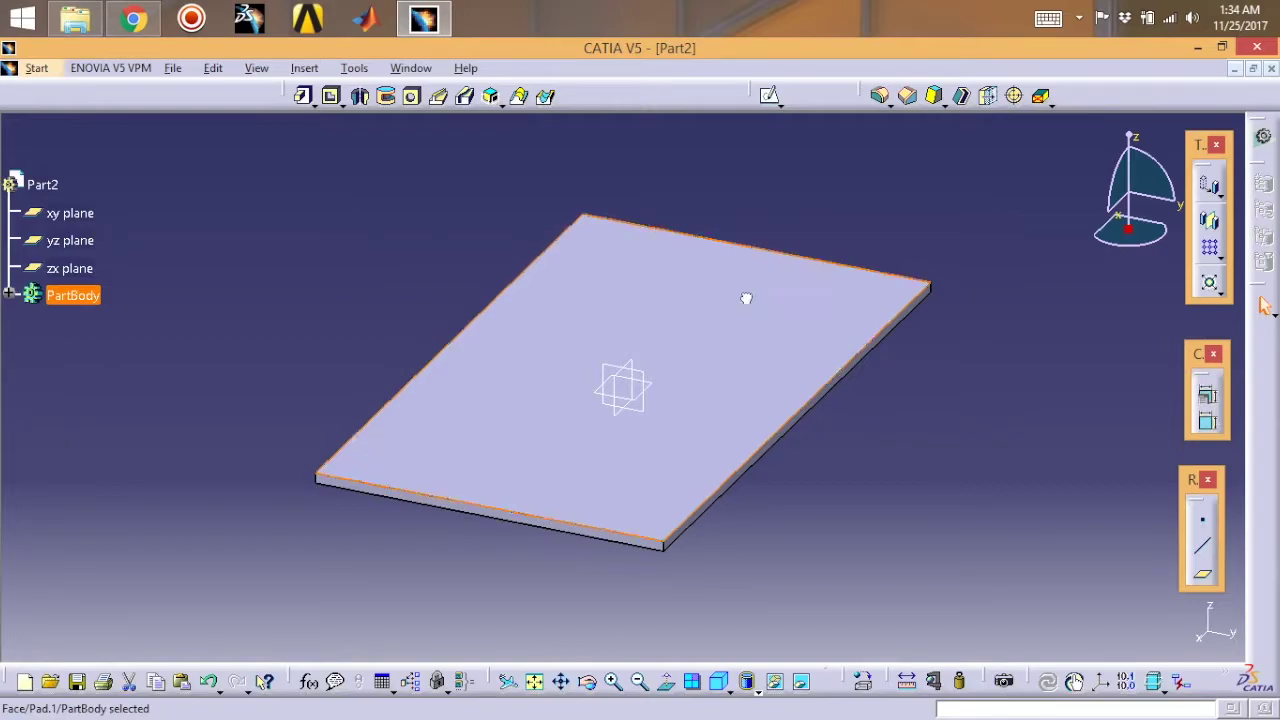
left_click(769, 95)
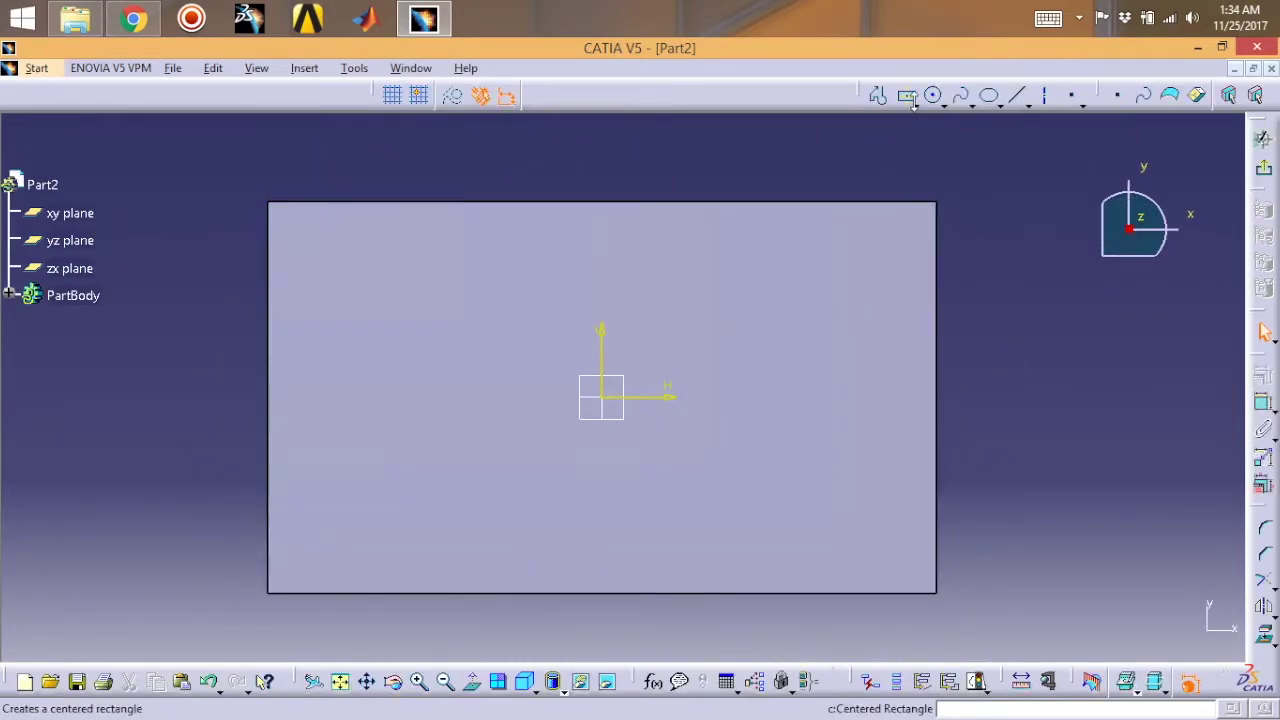
- Draw a tall, thin fin rectangle near the plate's left edge and set its width to 3 mm
left_click(913, 103)
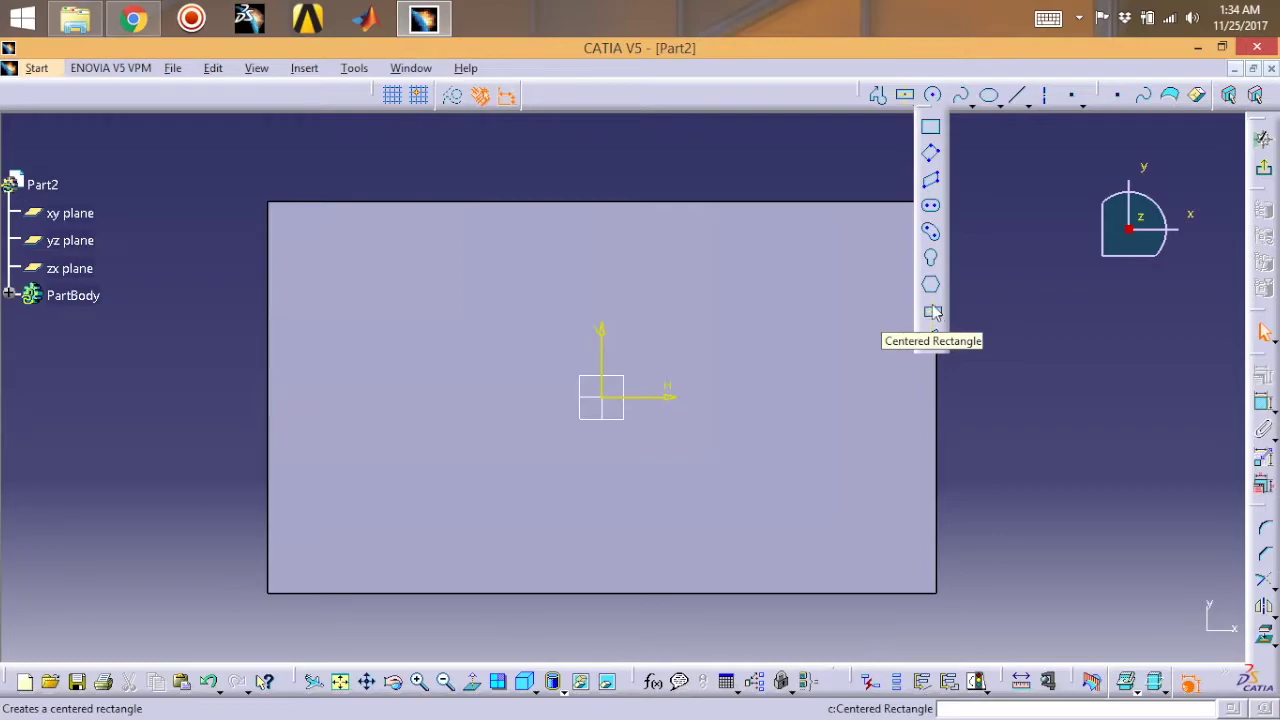
left_click(930, 127)
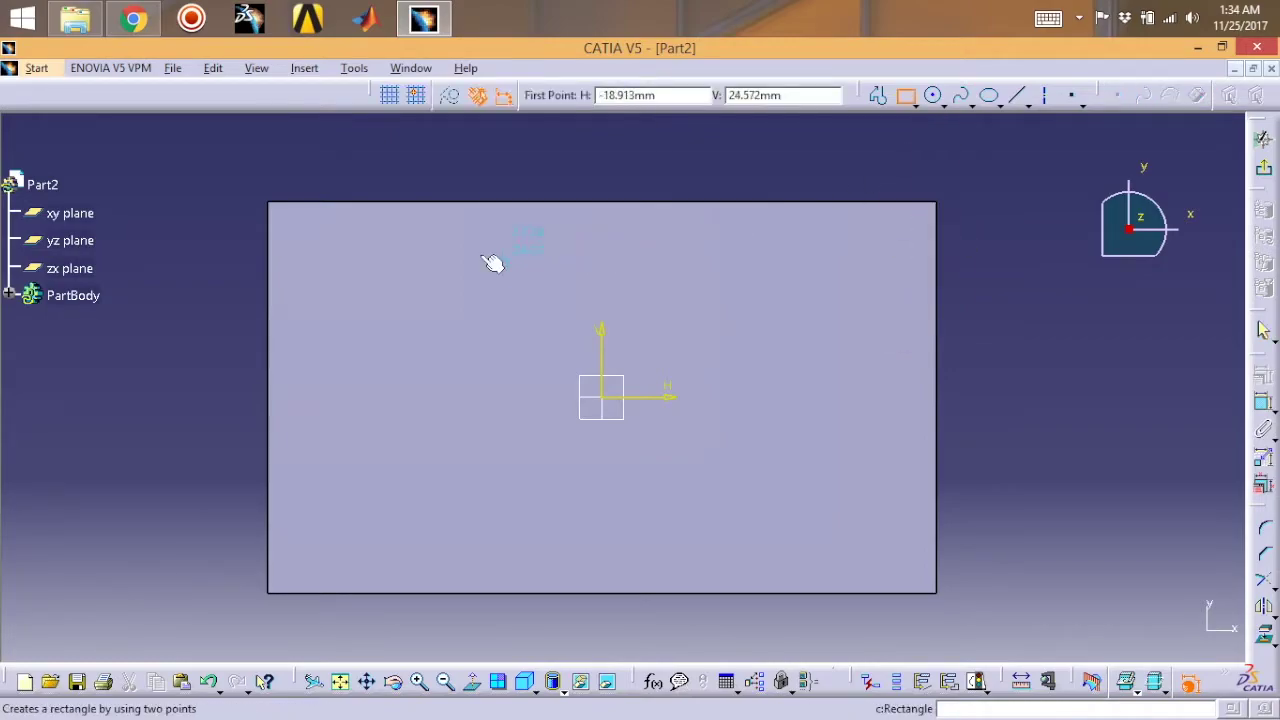
left_click(302, 183)
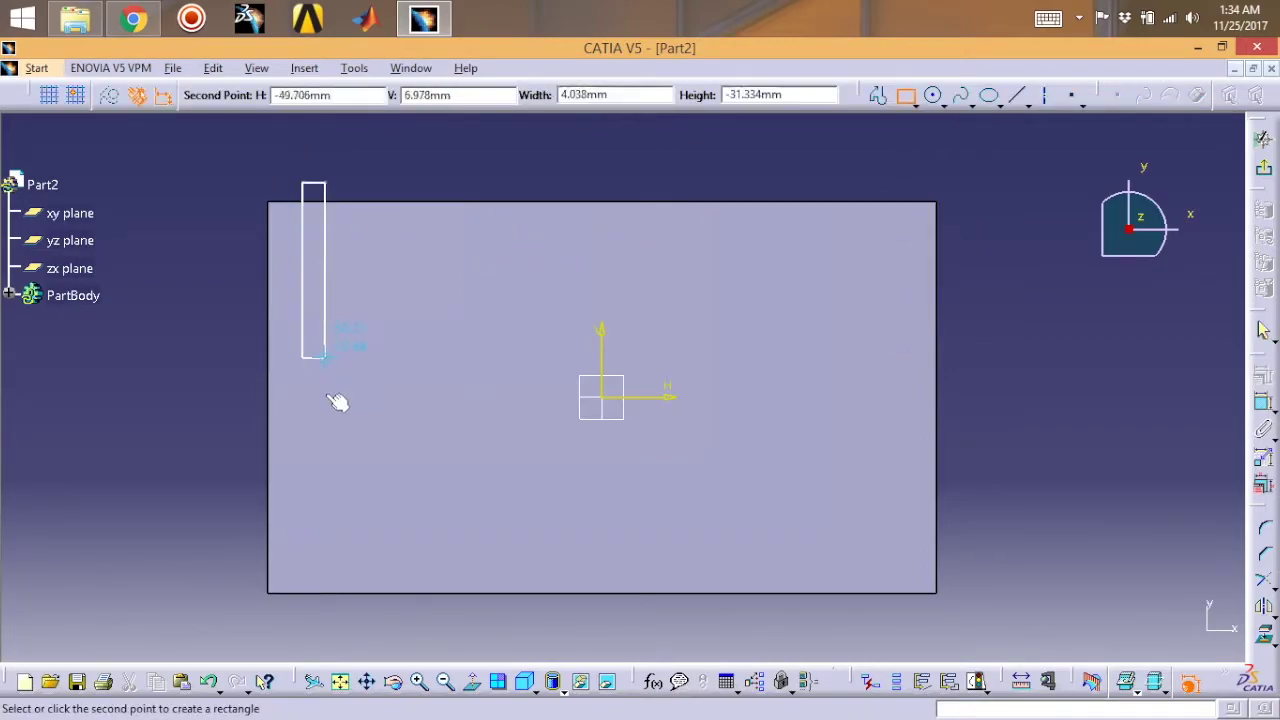
left_click(322, 605)
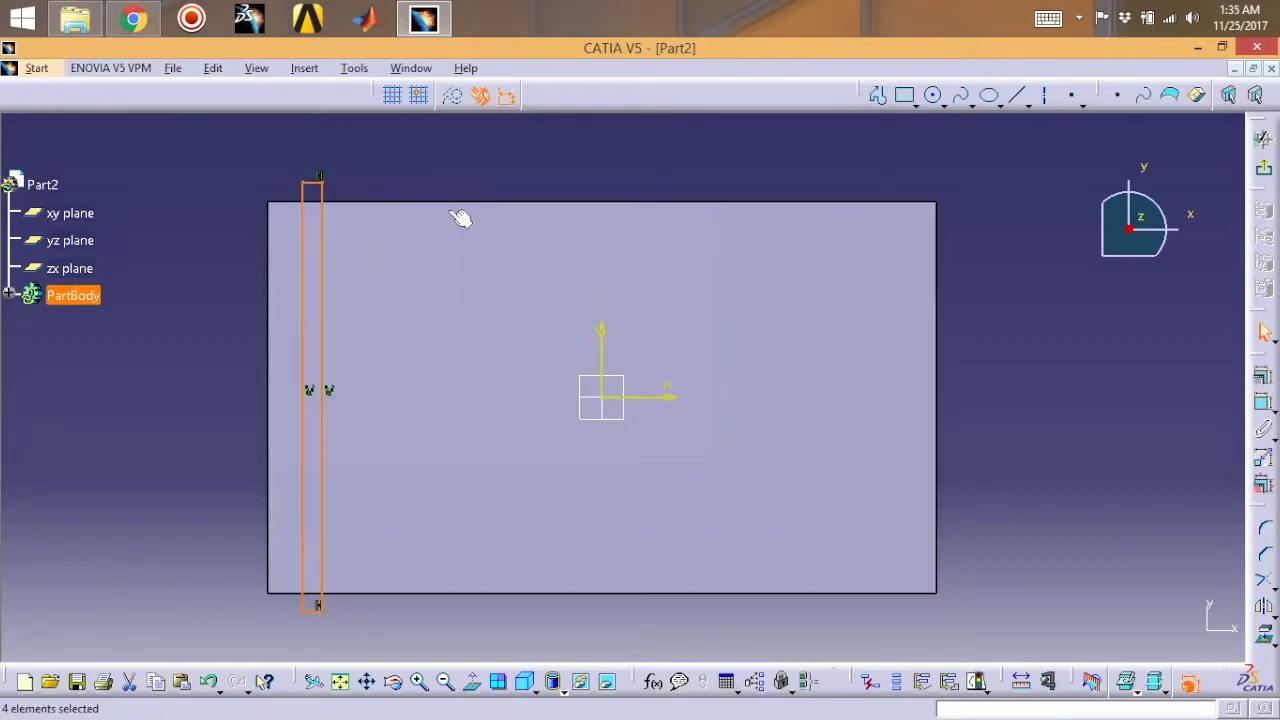
left_click(1263, 403)
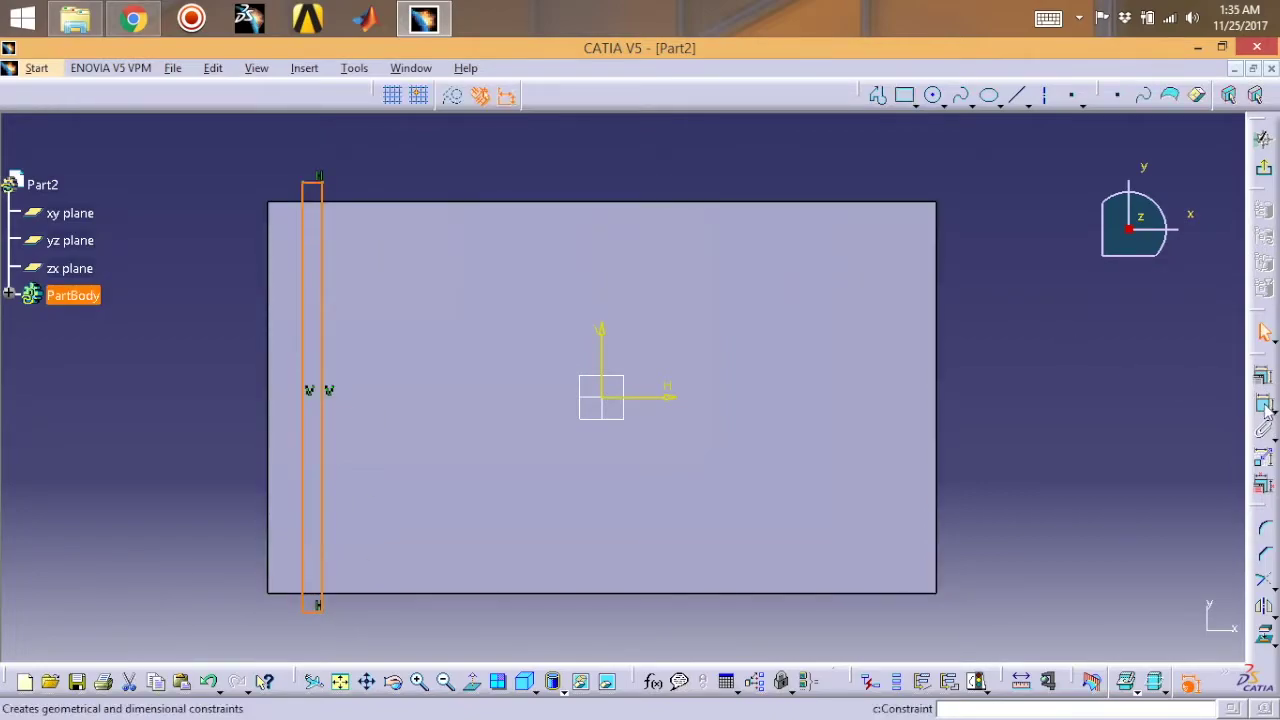
left_click(321, 256)
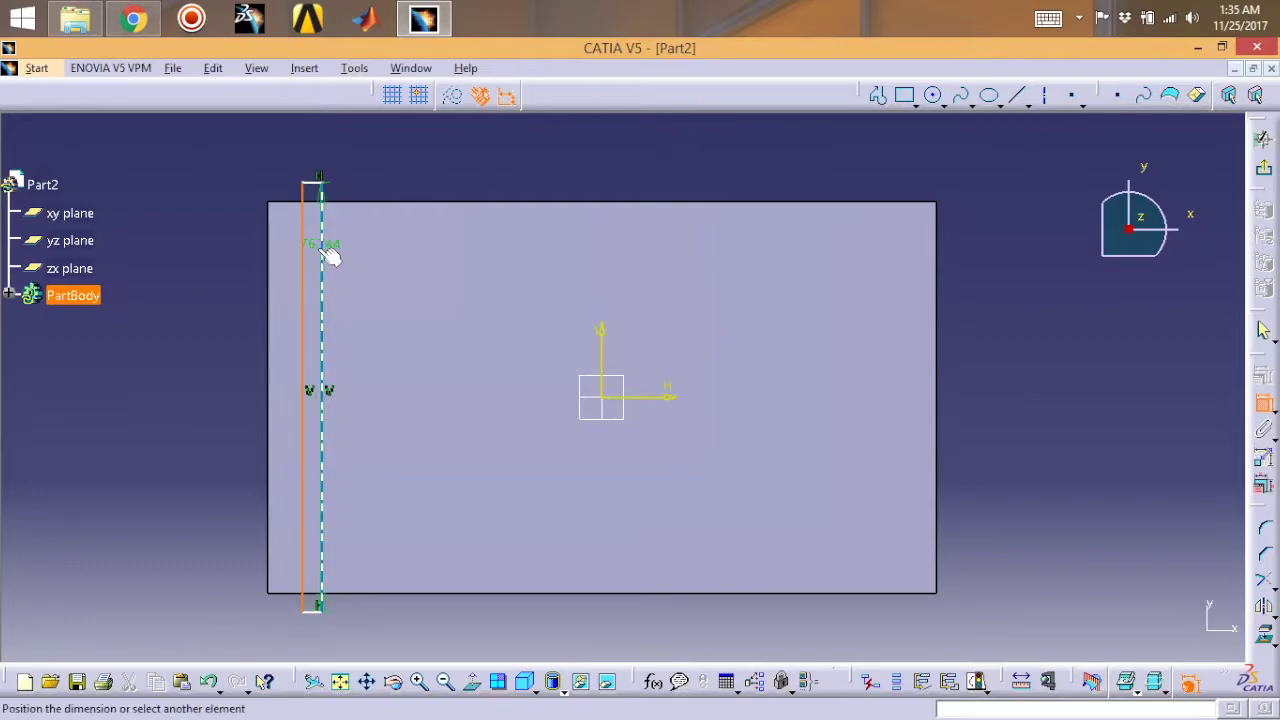
left_click(362, 171)
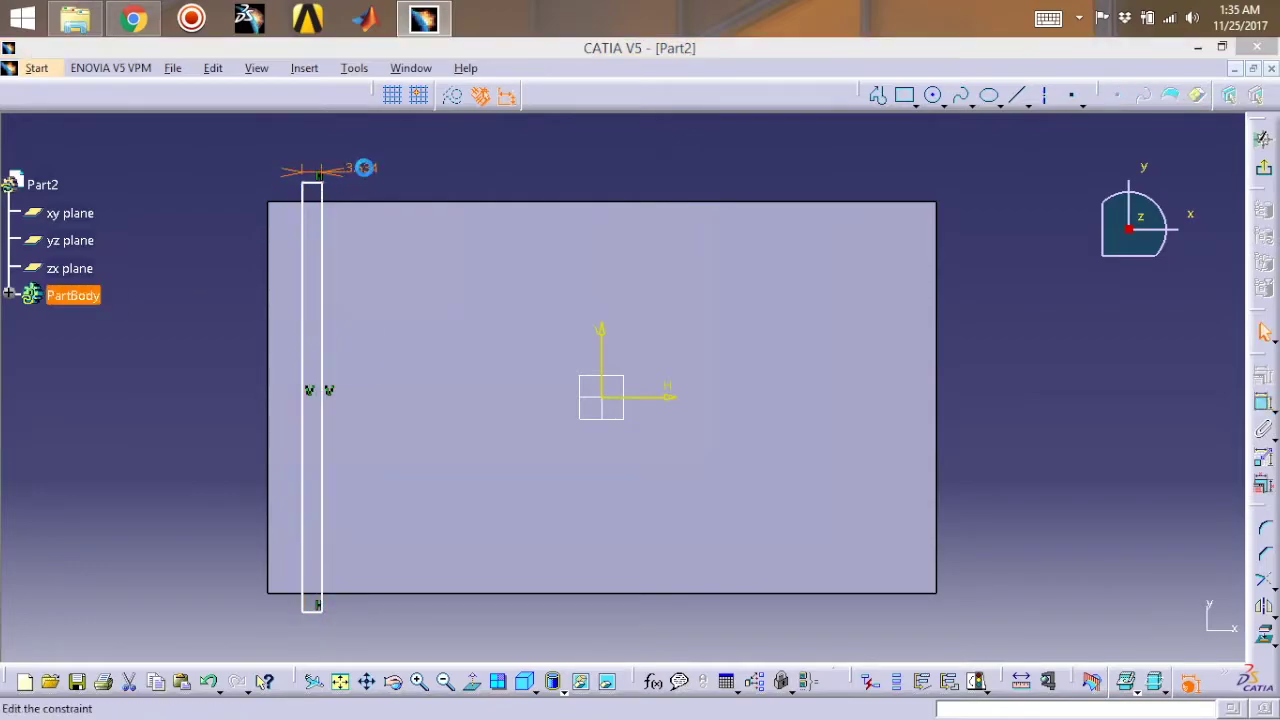
double_click(364, 167)
type("3")
key("Return")
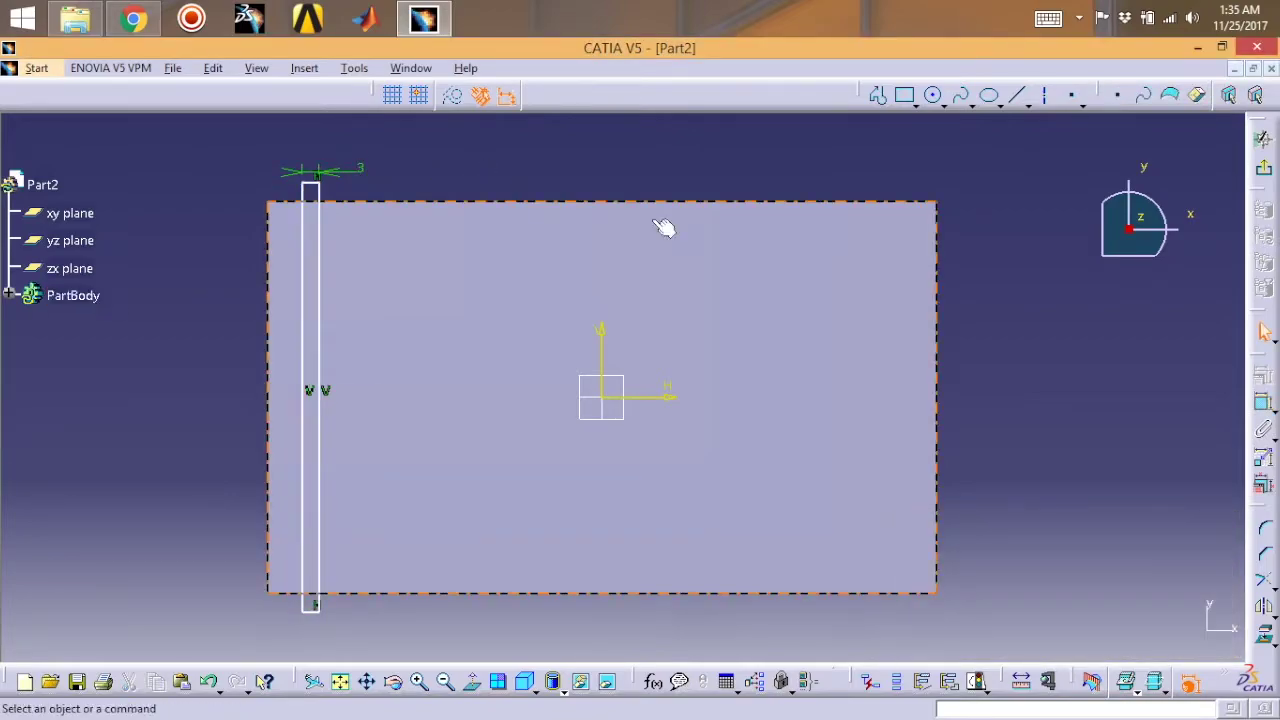
- Dimension the fin 1.5 mm in from the plate's left edge
left_click(1263, 402)
left_click(302, 208)
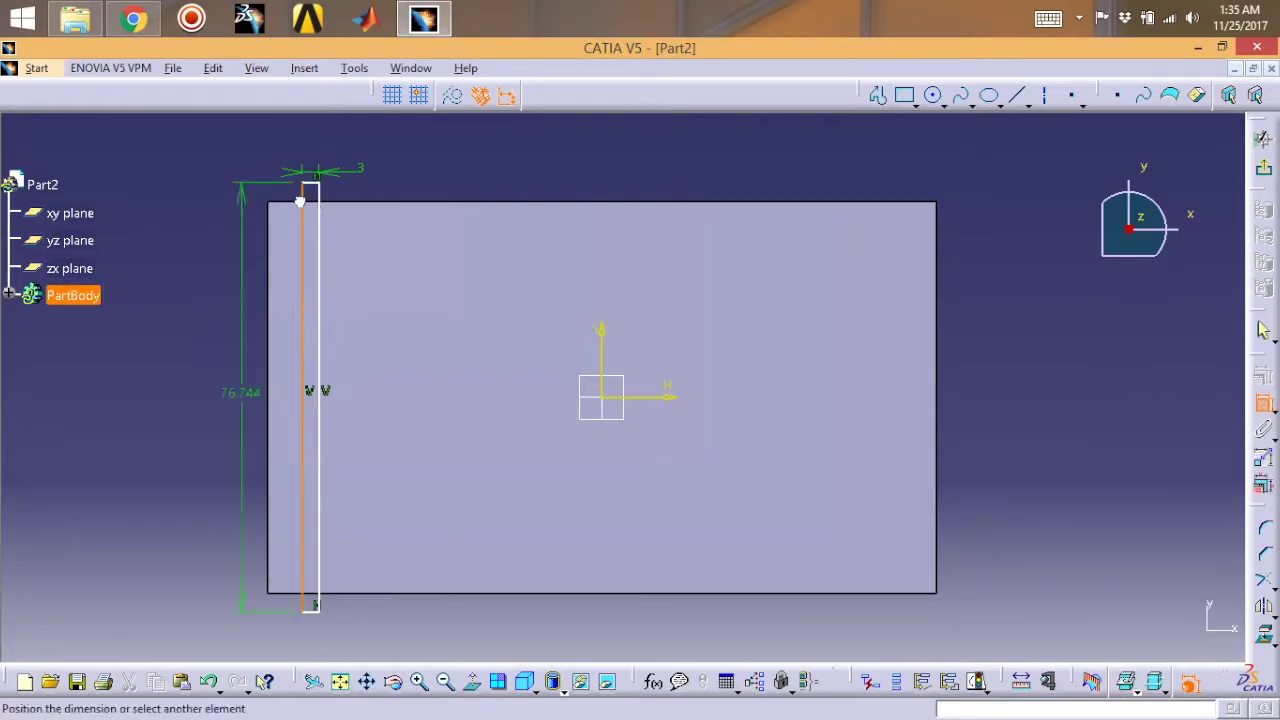
left_click(267, 238)
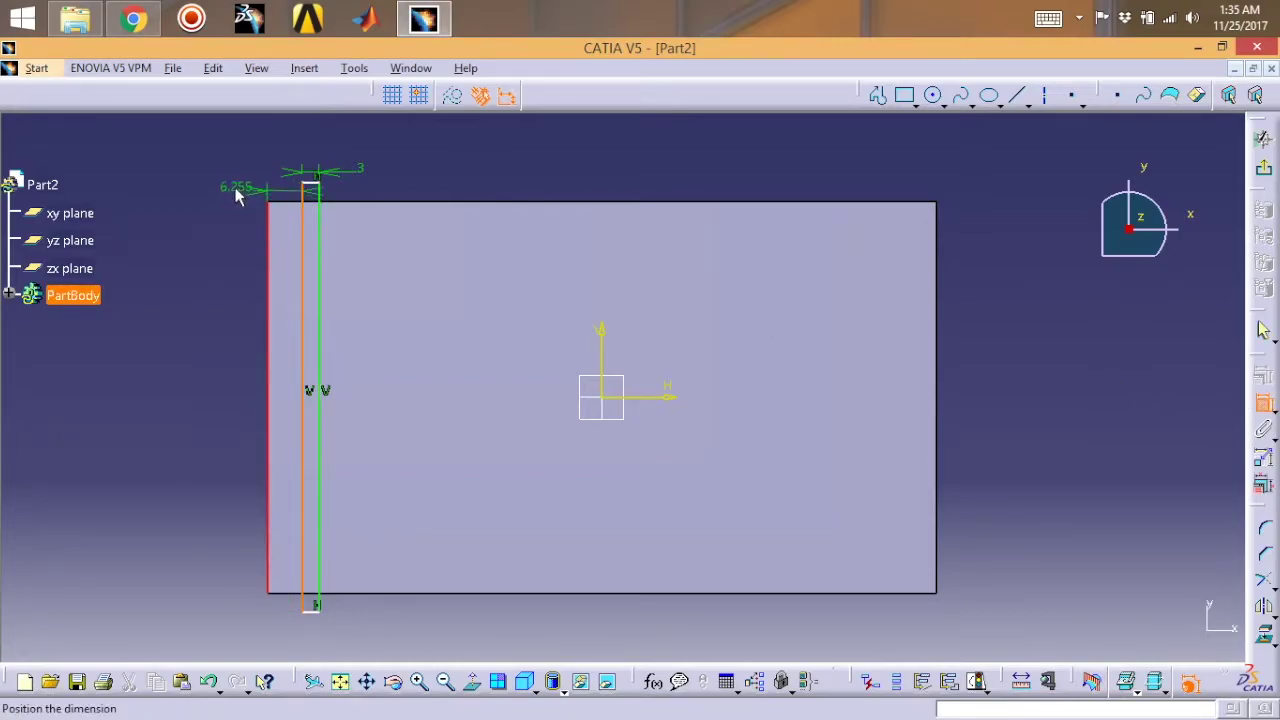
left_click(237, 196)
double_click(234, 187)
type("1")
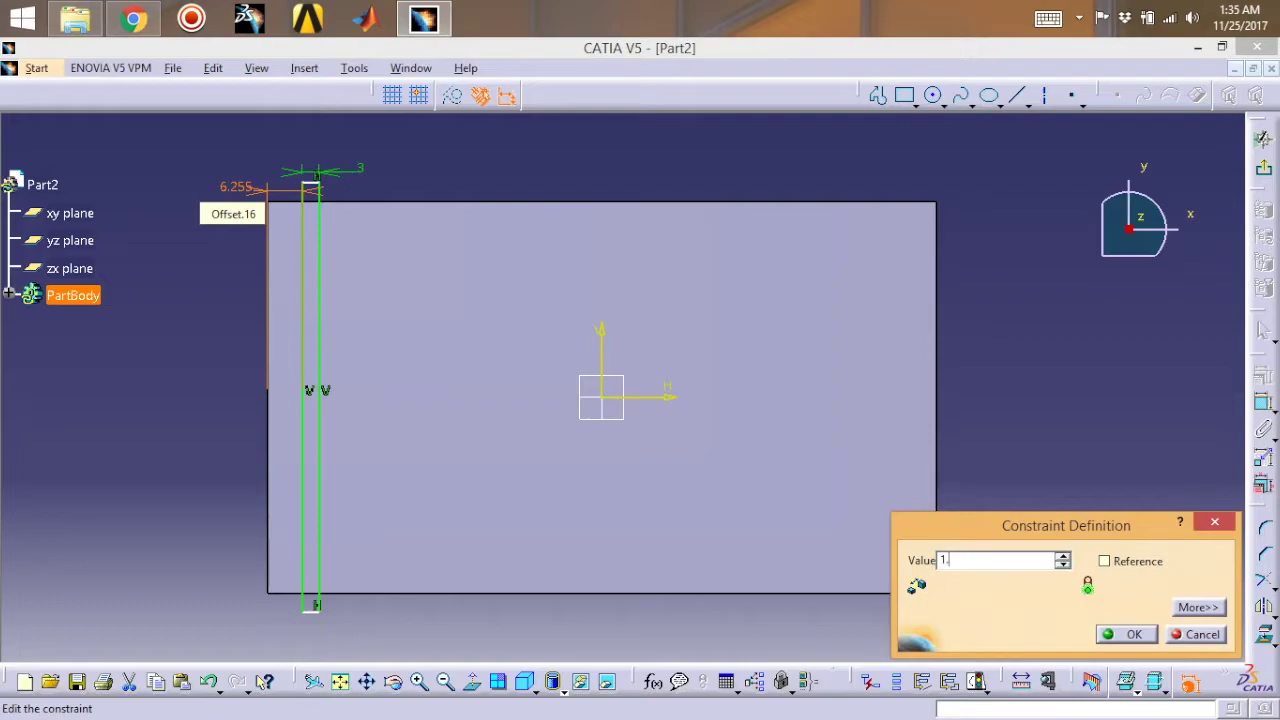
type(".5")
key("Return")
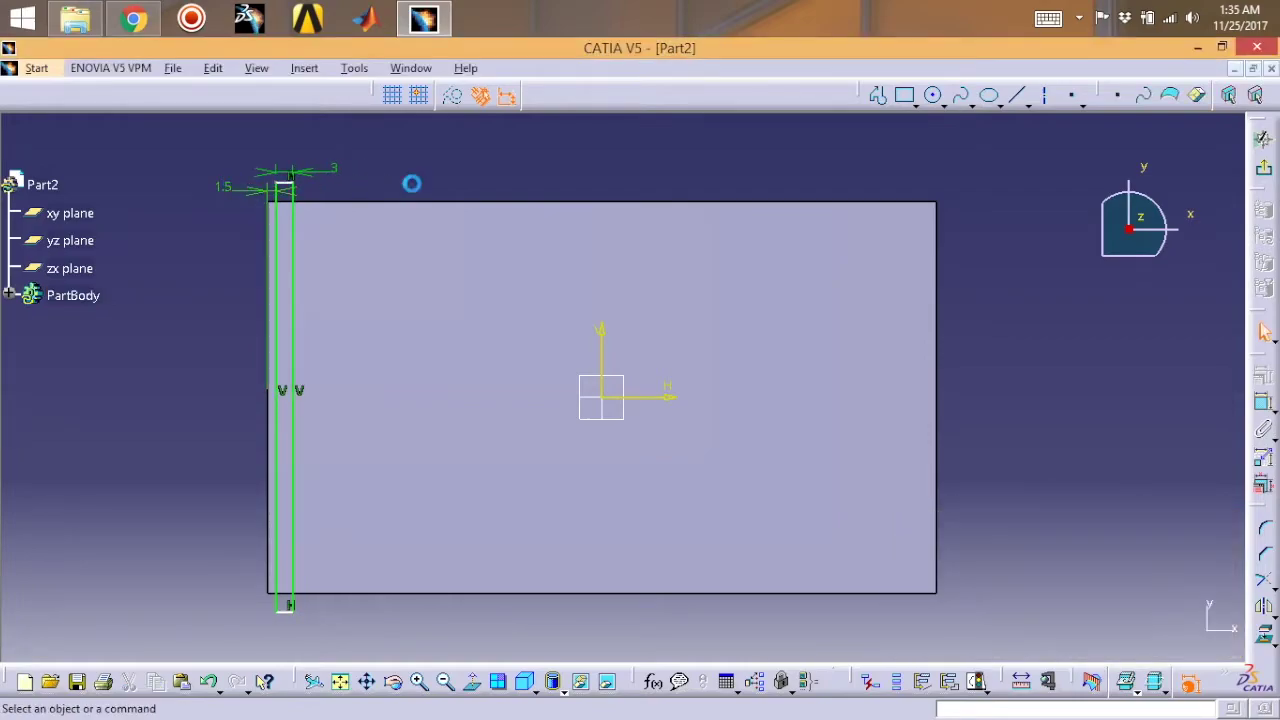
- Make the fin's top and bottom sides coincident with the plate's top and bottom edges
left_click(295, 191)
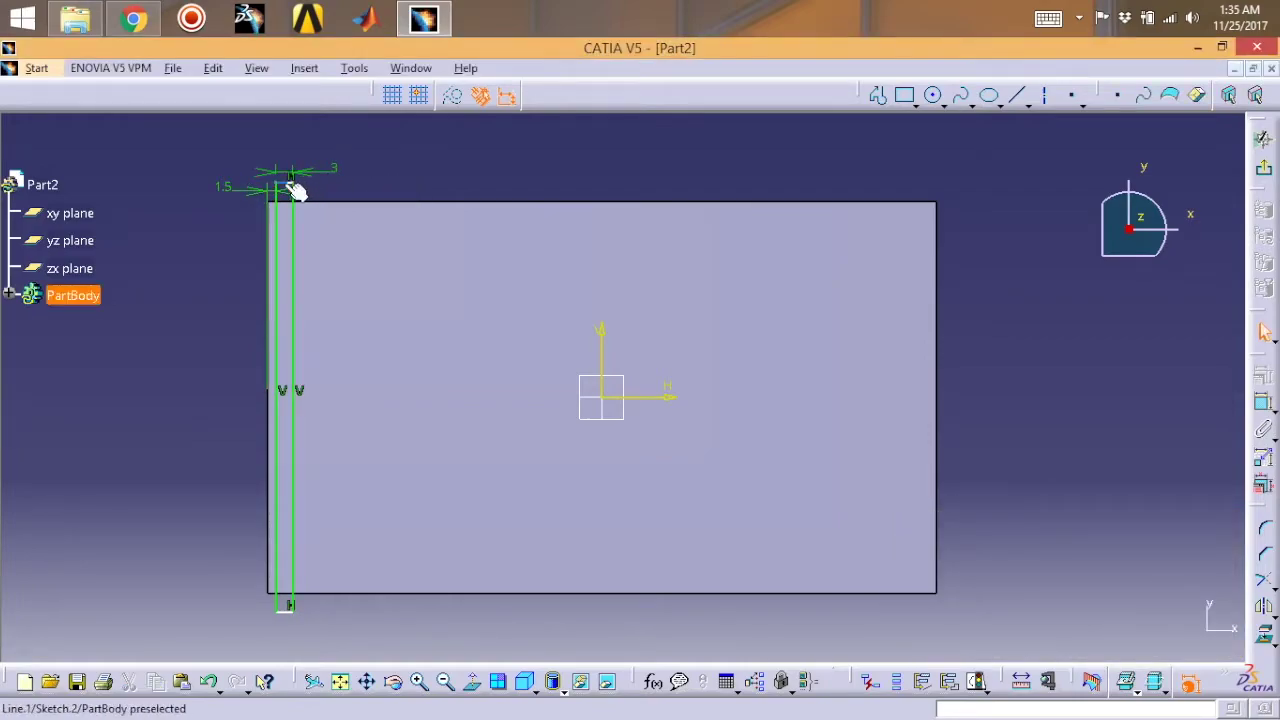
left_click(329, 203, "ctrl")
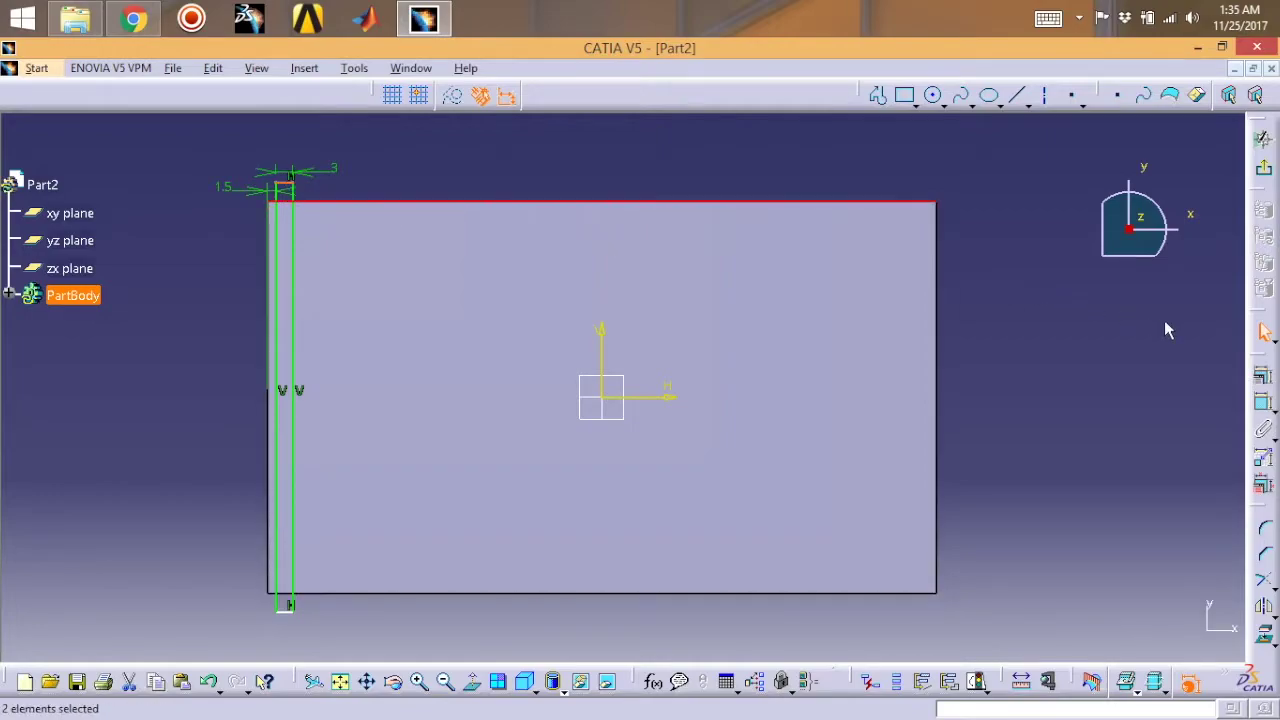
left_click(1263, 377)
left_click(1141, 453)
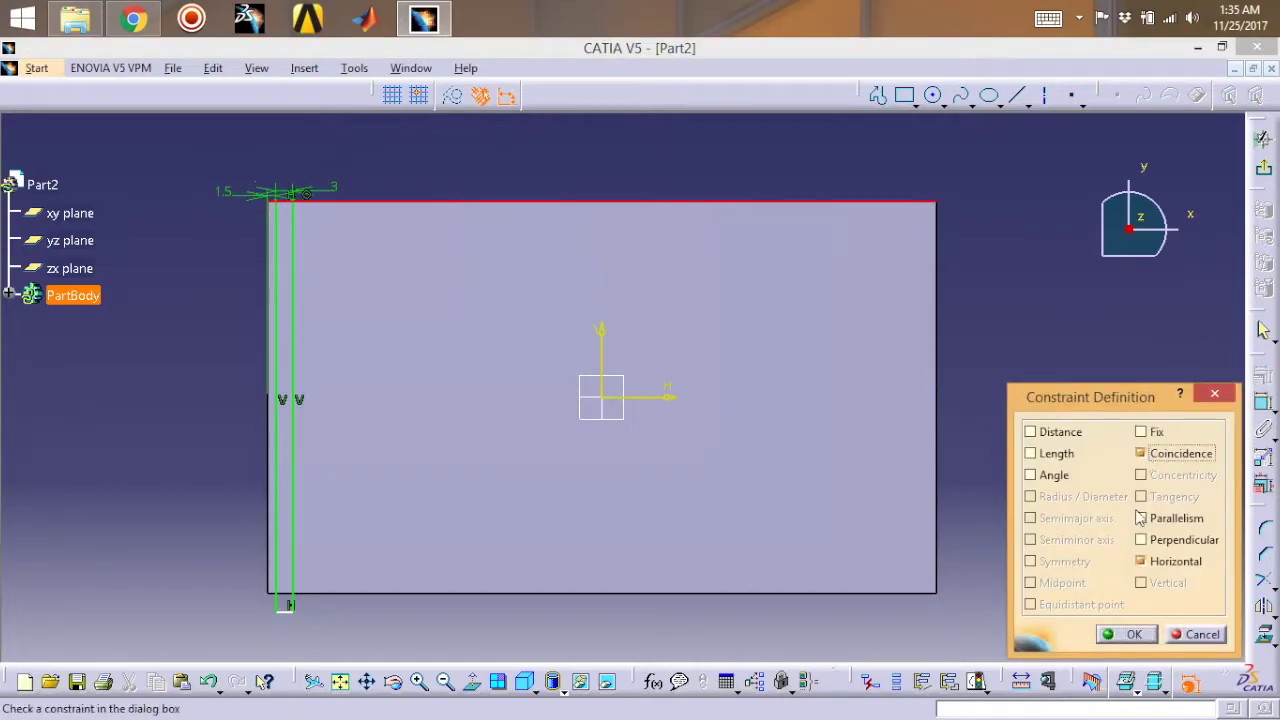
left_click(1130, 635)
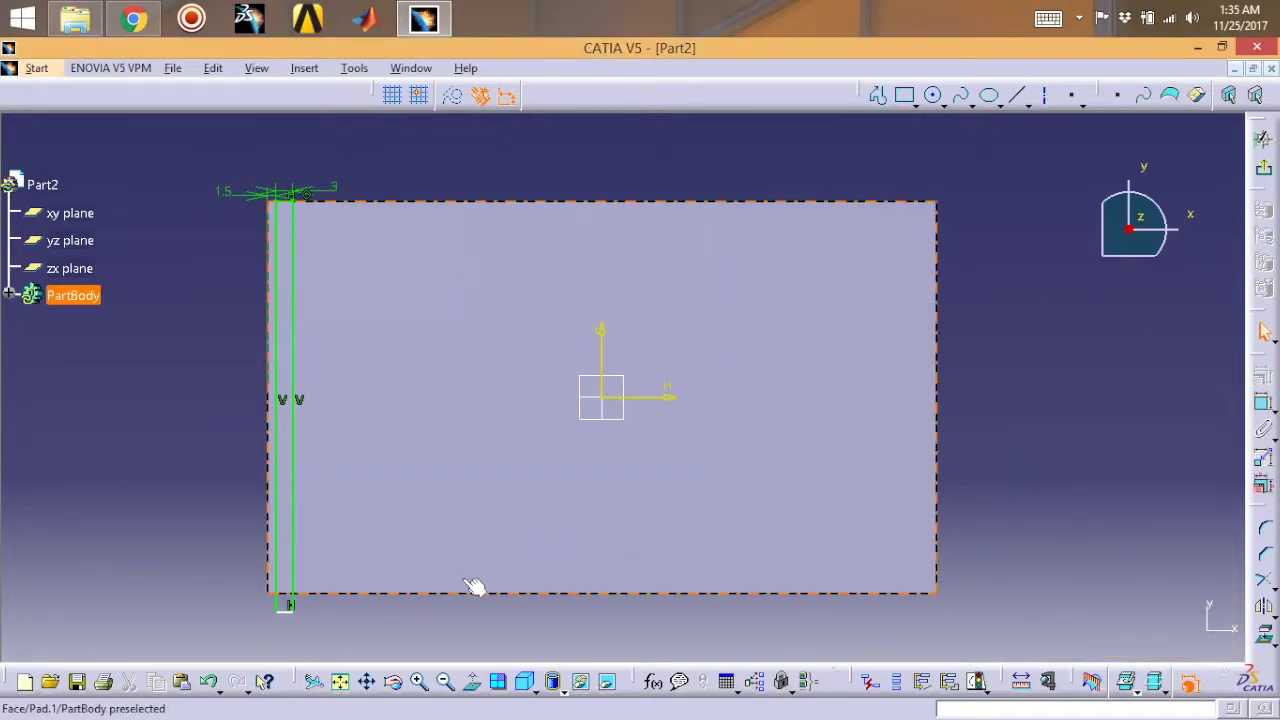
left_click(290, 610)
left_click(329, 594, "ctrl")
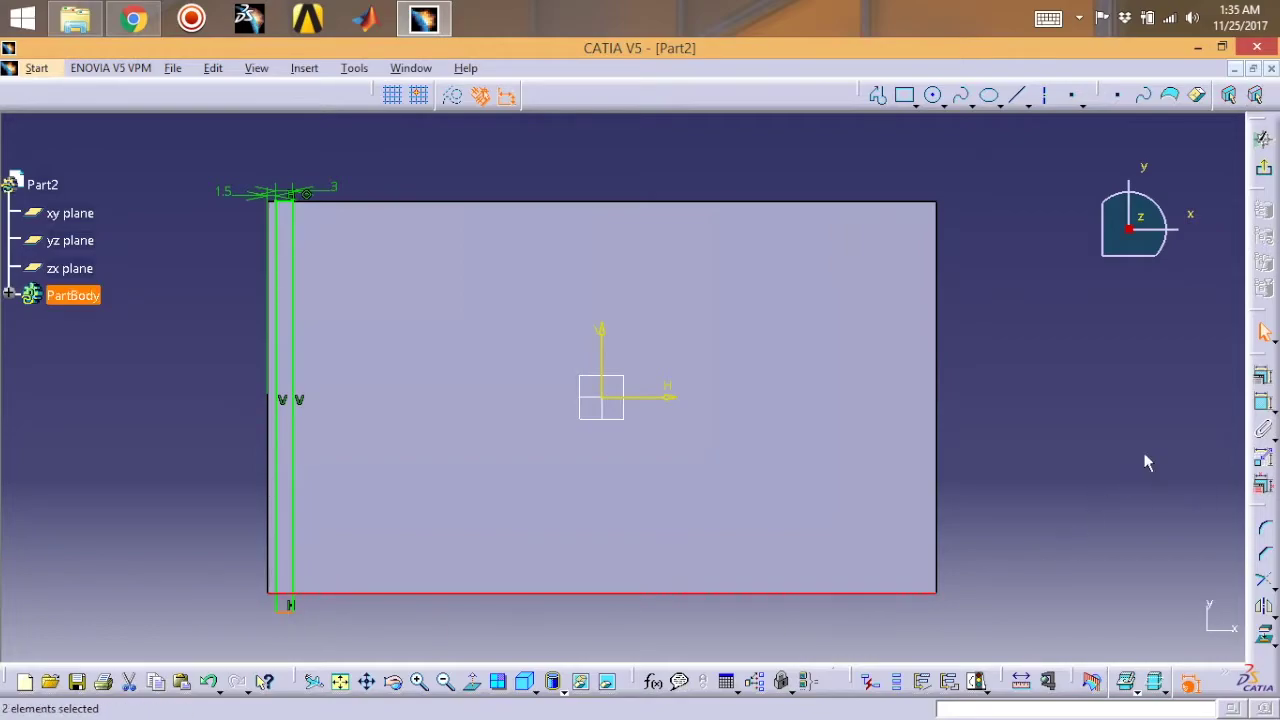
left_click(1263, 377)
left_click(1143, 453)
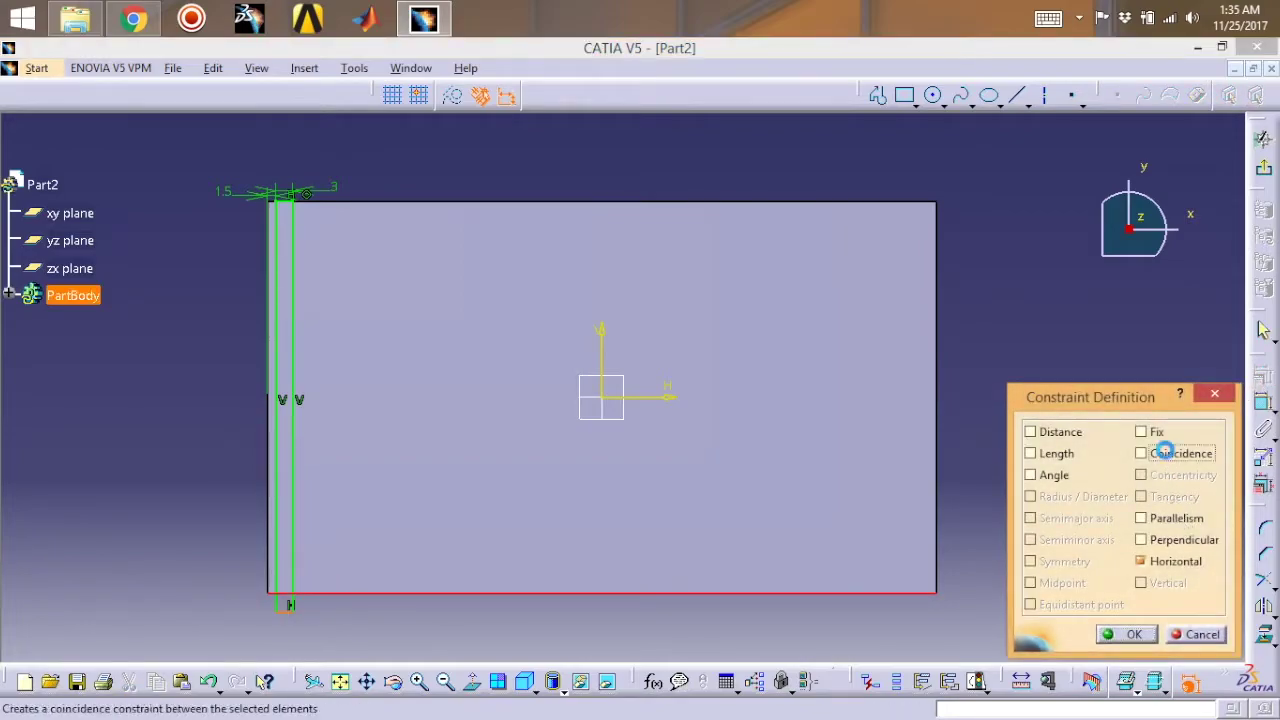
left_click(1113, 638)
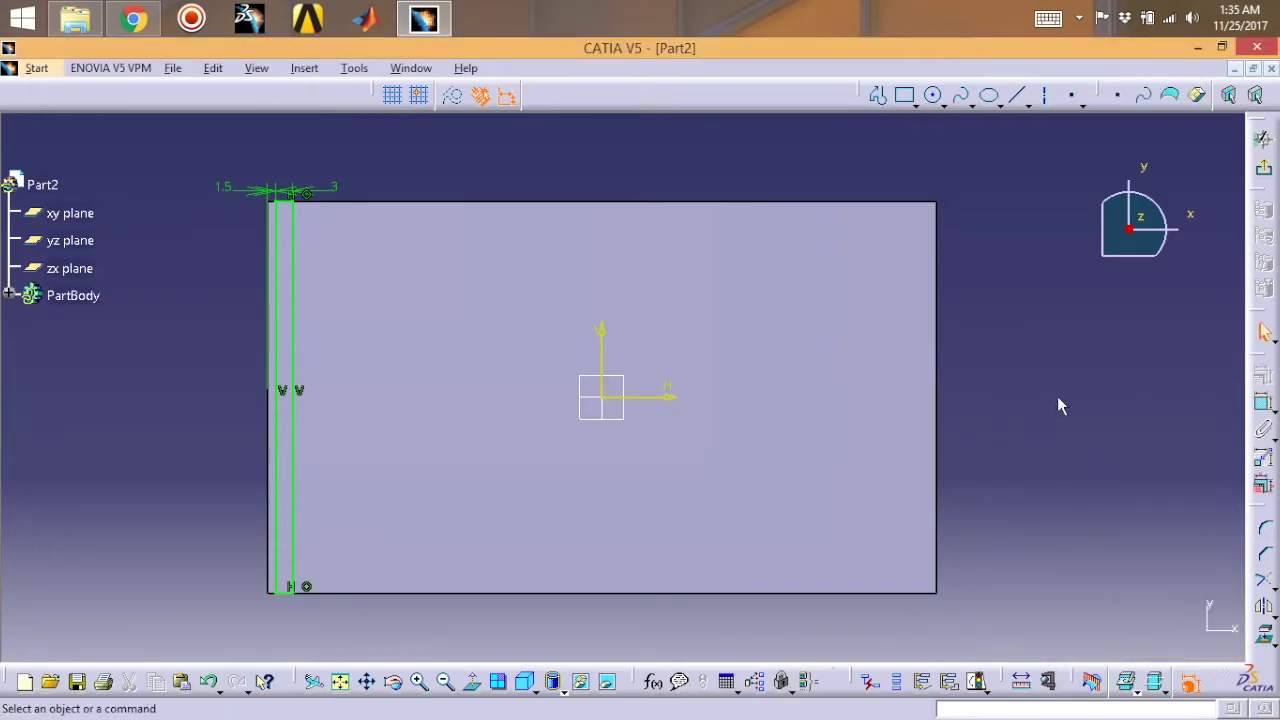
- Start a drafted filleted pad 40 mm long with the plate's top face as second limit
left_click(1265, 173)
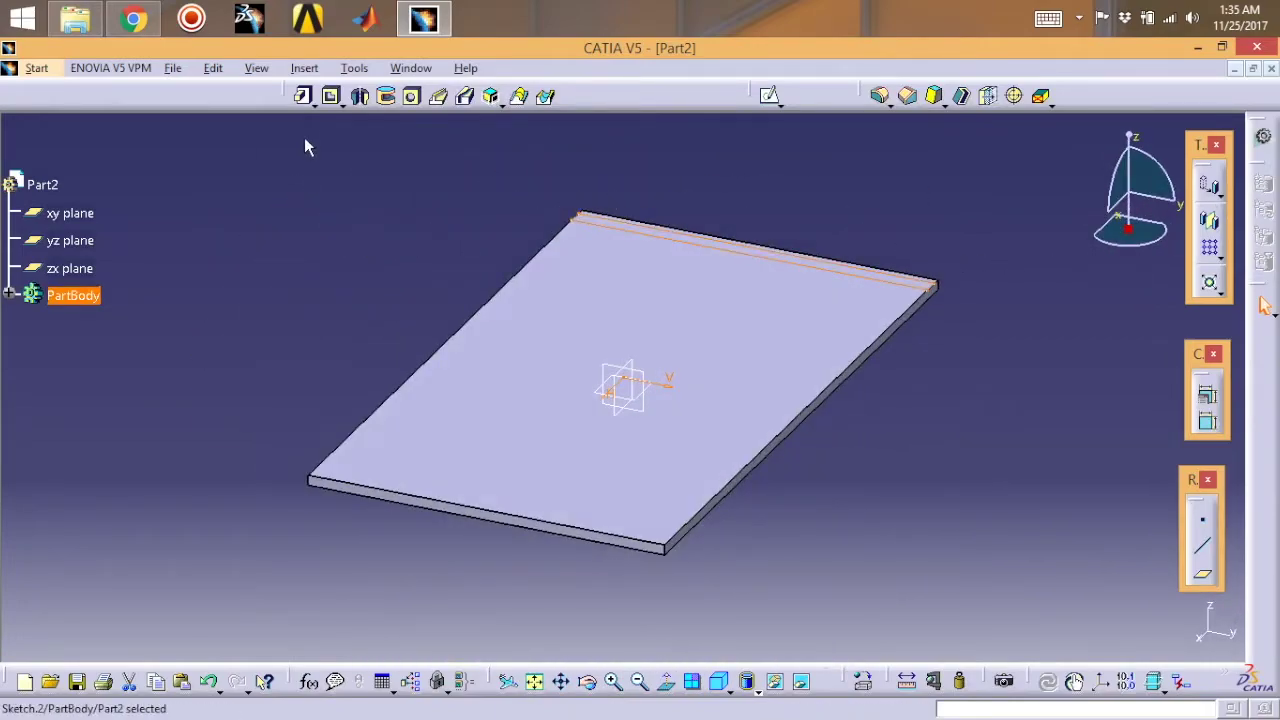
left_click(313, 106)
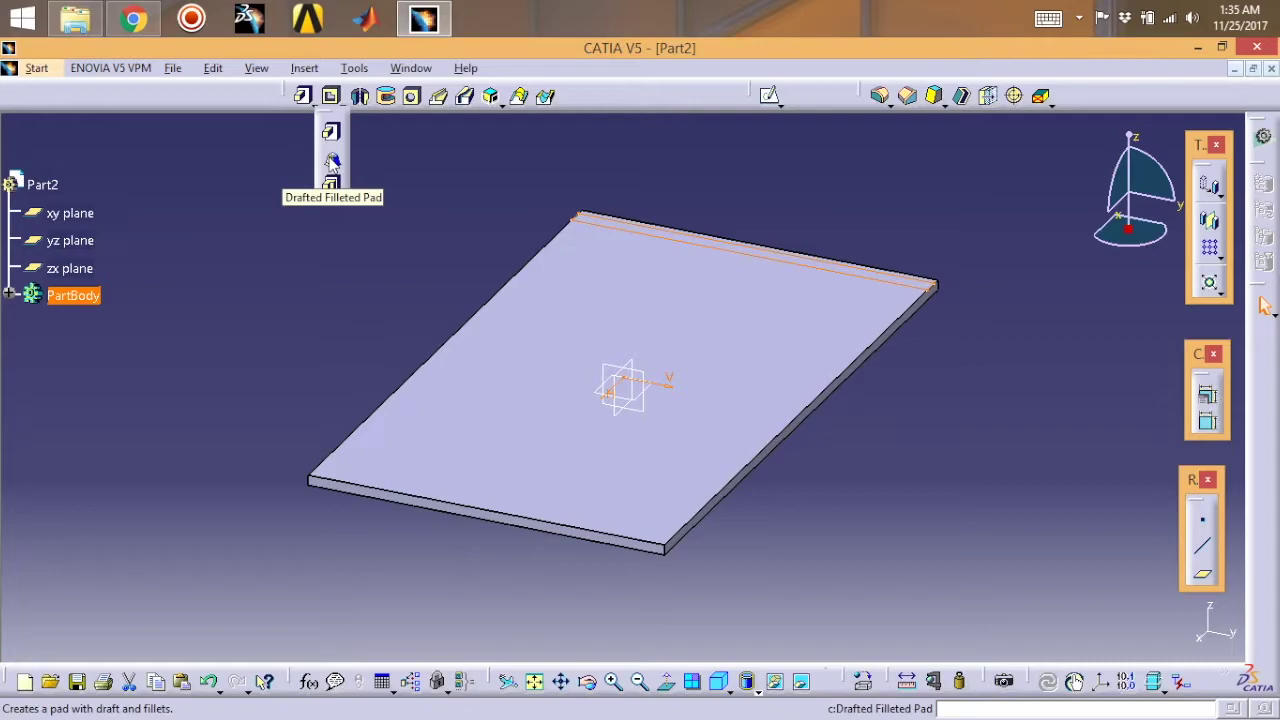
left_click(331, 162)
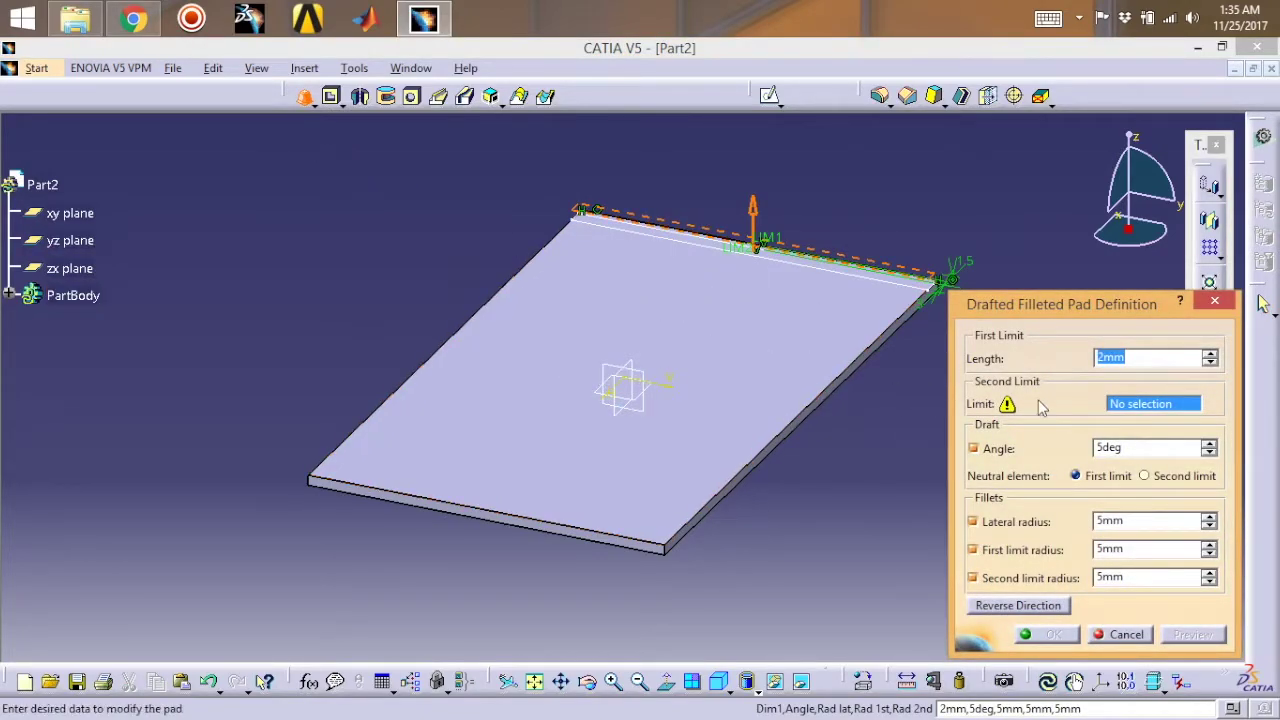
type("40")
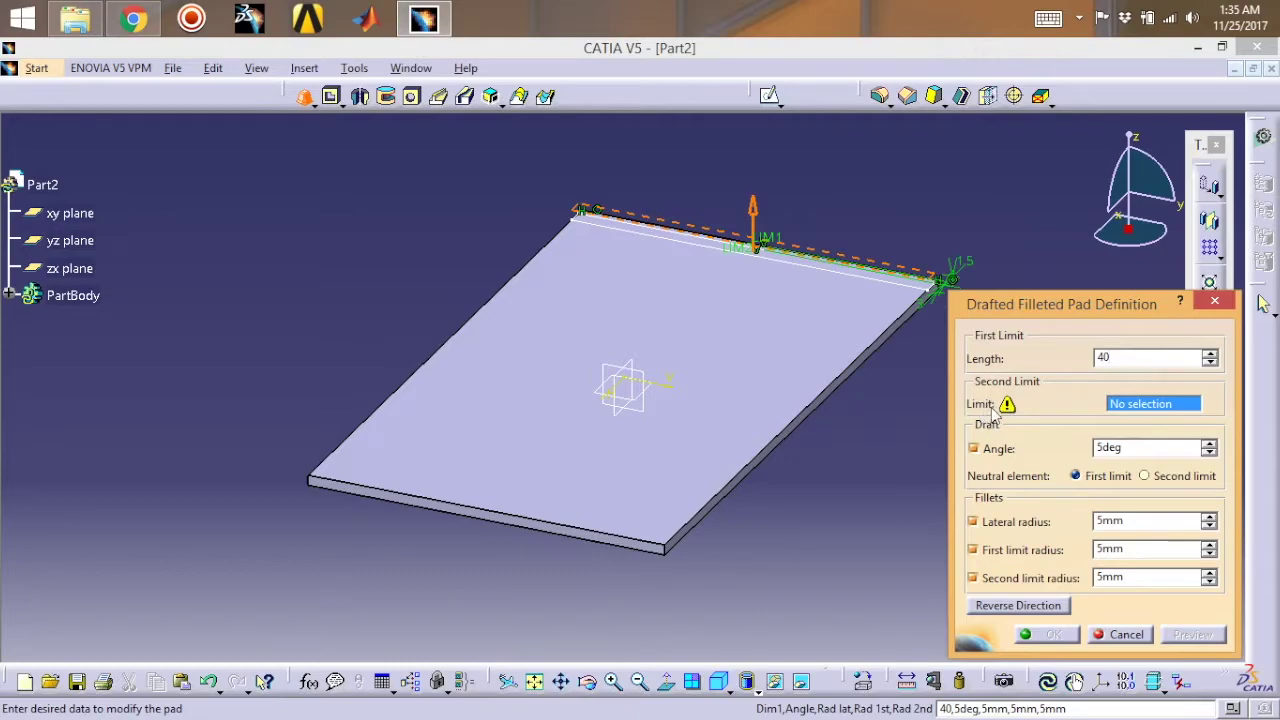
left_click(752, 359)
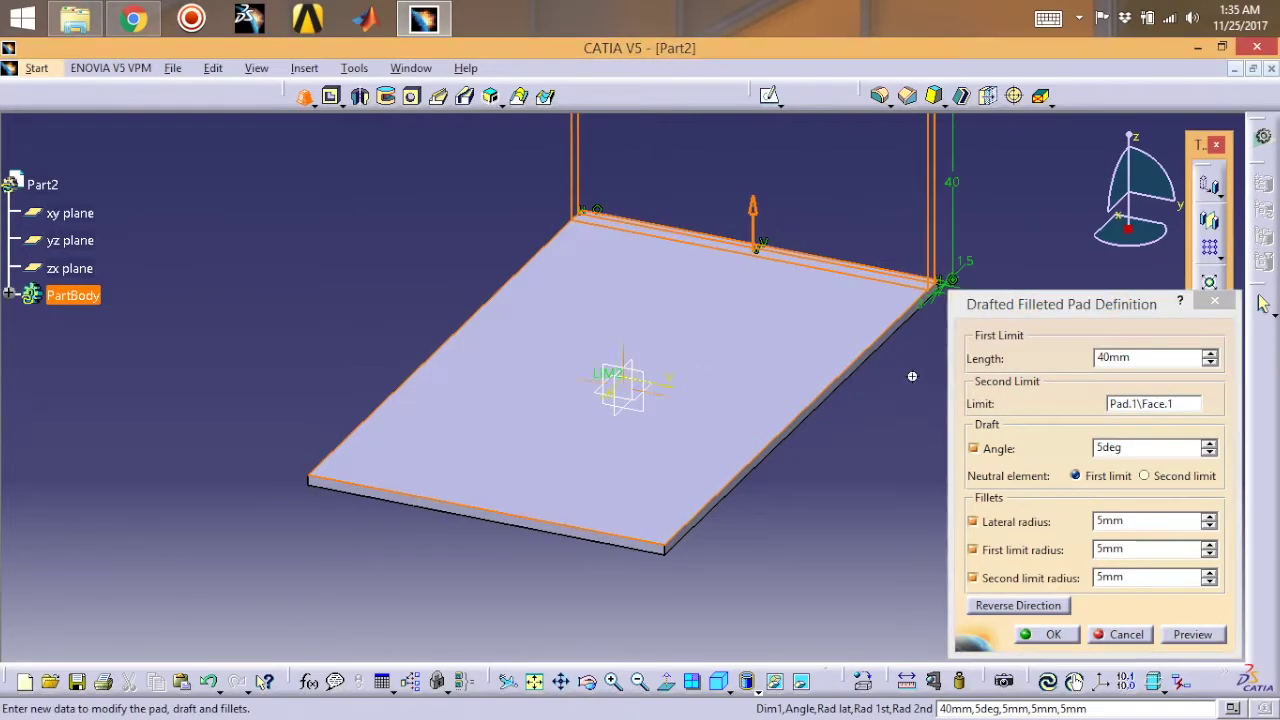
- Set a 1° draft angle, turn off all three fillets, and confirm the fin
middle_click_drag(912, 376, 833, 489)
double_click(1125, 448)
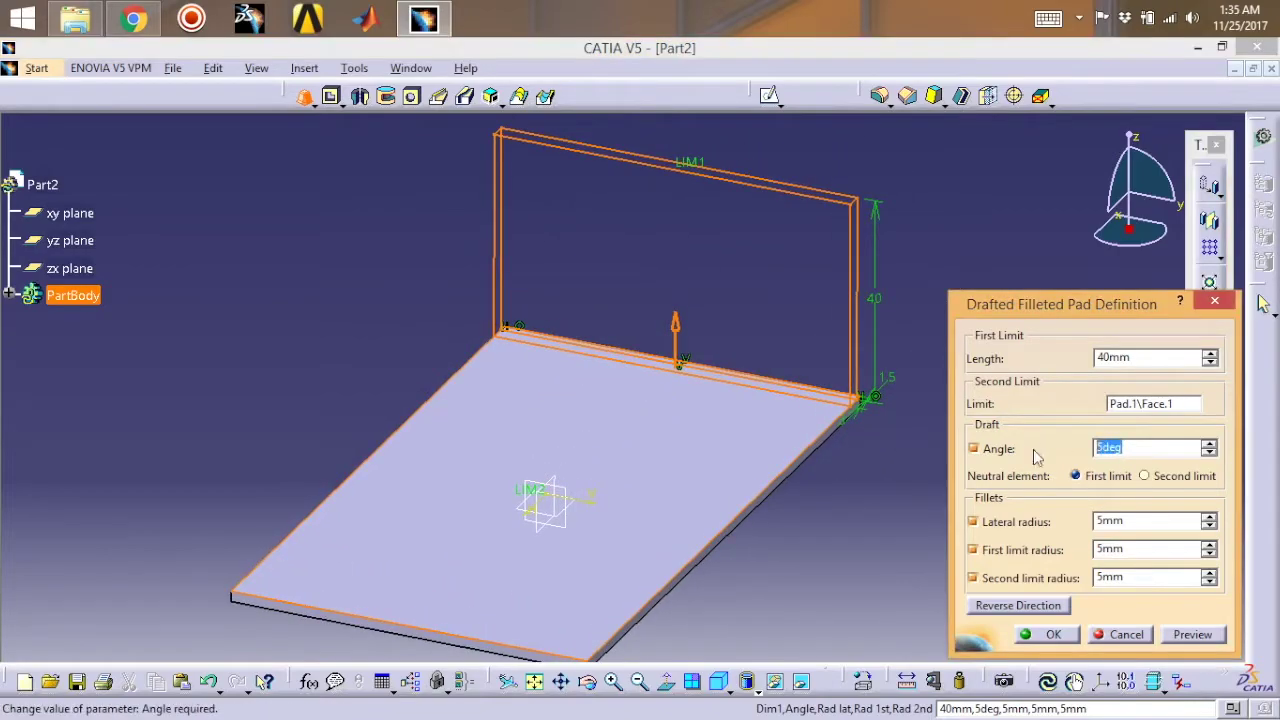
type("1")
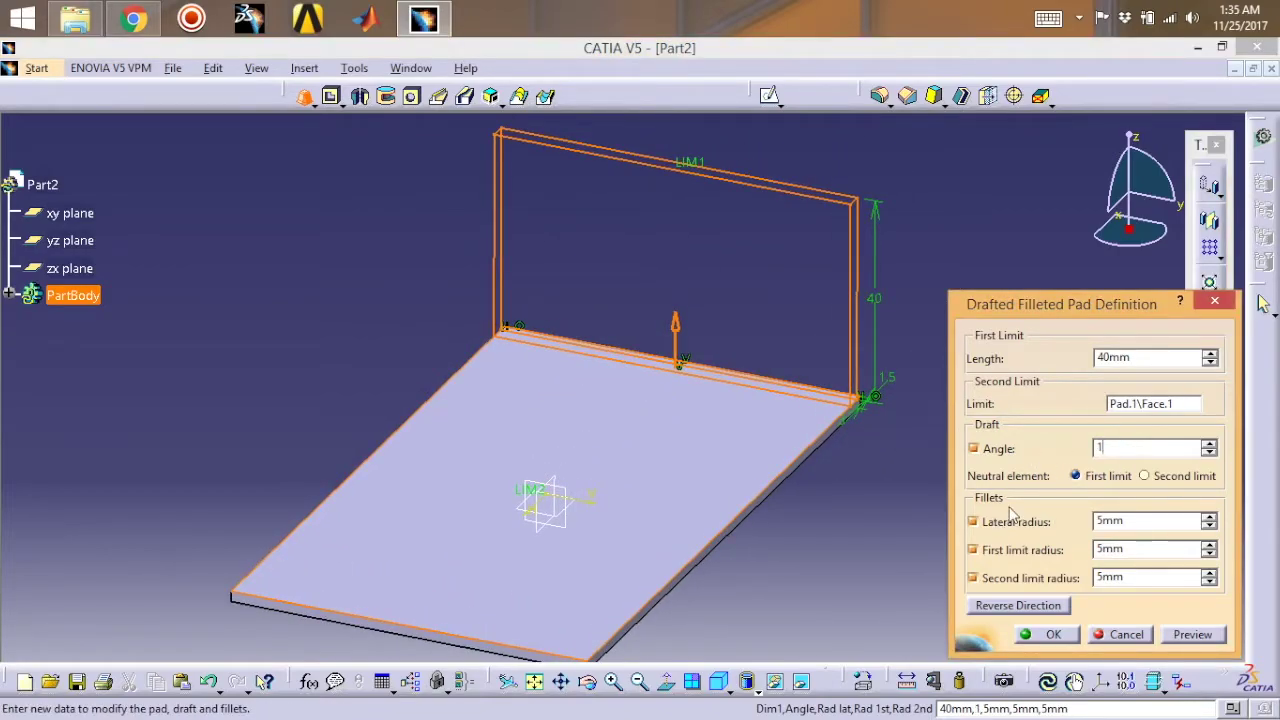
left_click(973, 521)
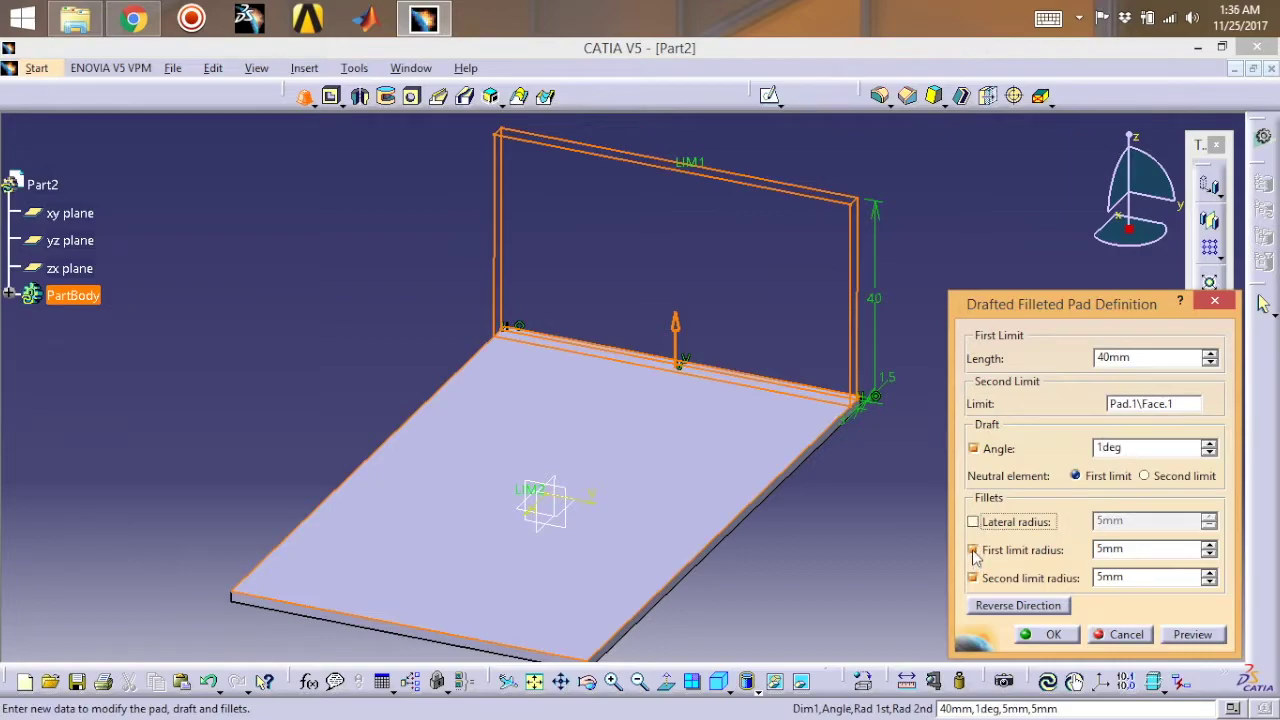
left_click(973, 550)
left_click(973, 578)
left_click(1182, 634)
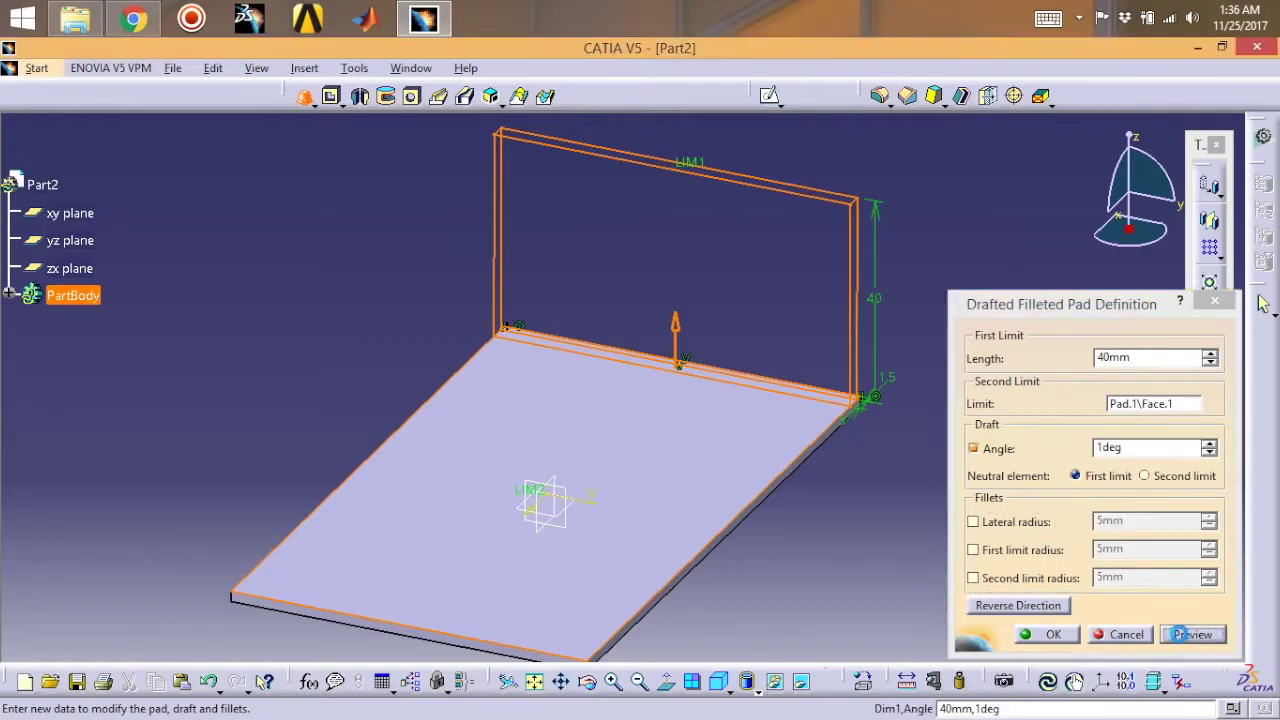
left_click(1047, 634)
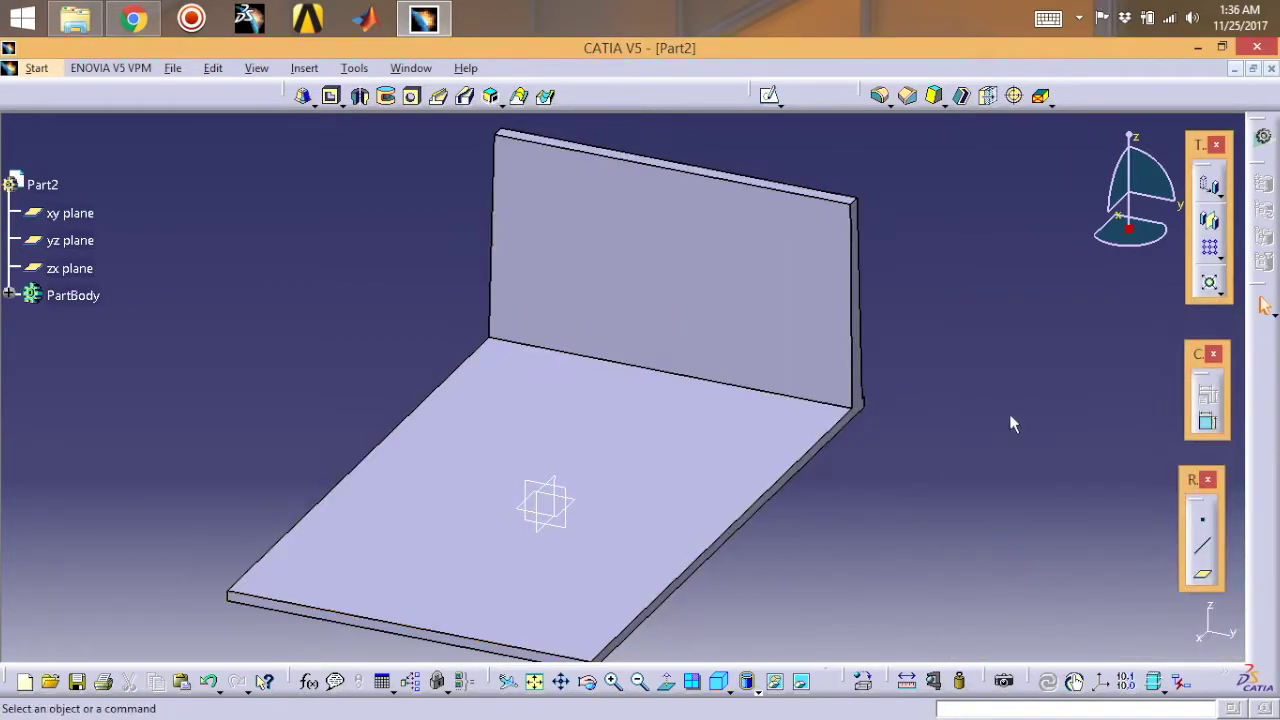
middle_click_drag(1010, 424, 689, 403)
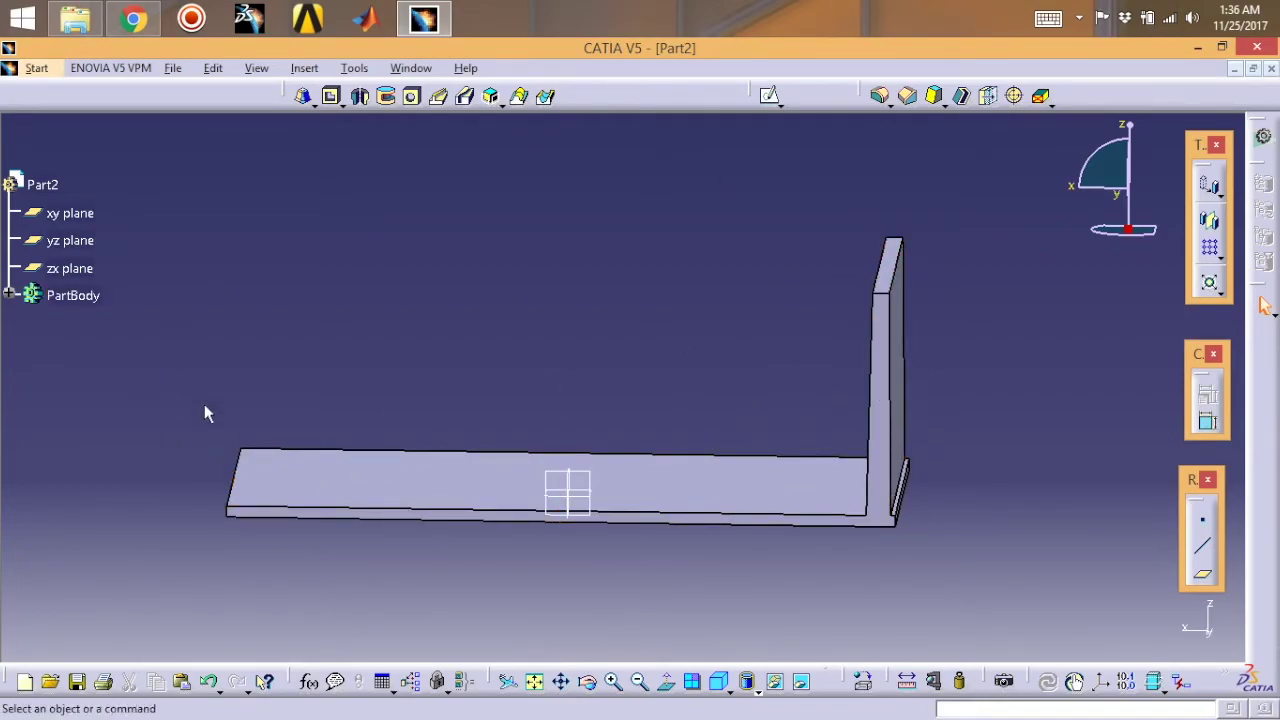
- Select Draft.1 and Pad.2 in the PartBody tree and apply Rectangular Pattern to them
left_click(8, 295)
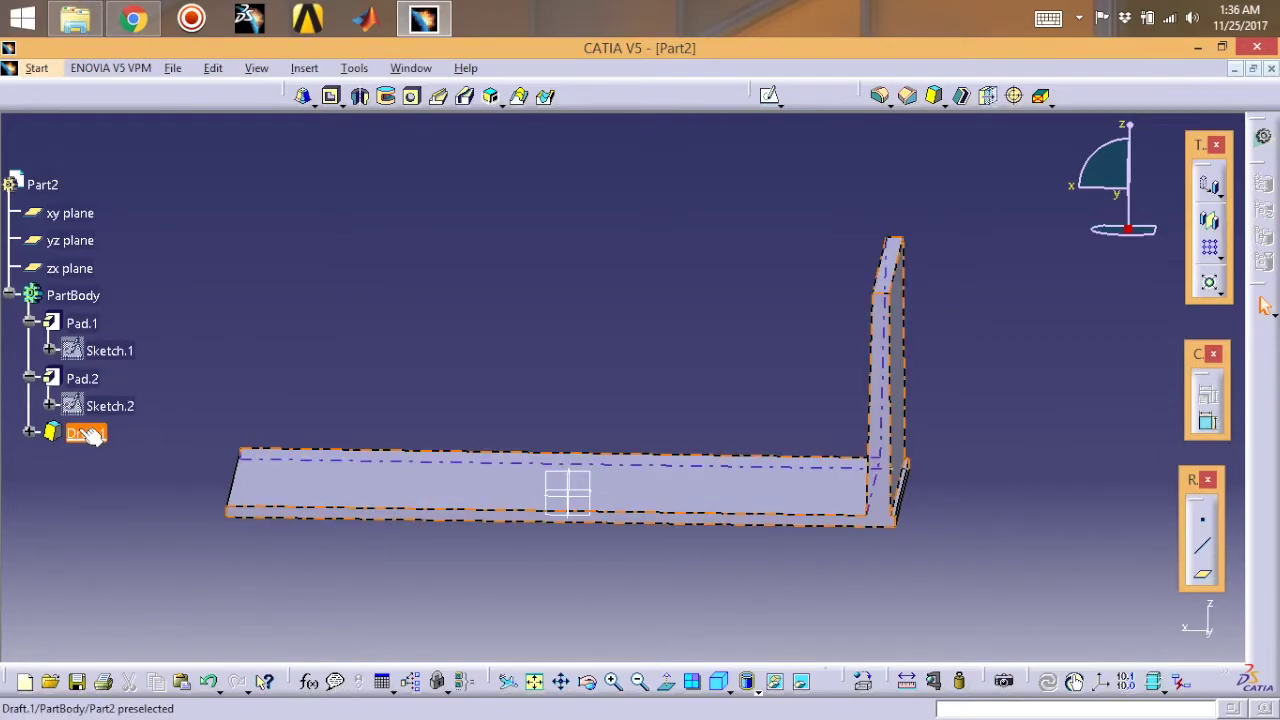
left_click(29, 378)
left_click(86, 407)
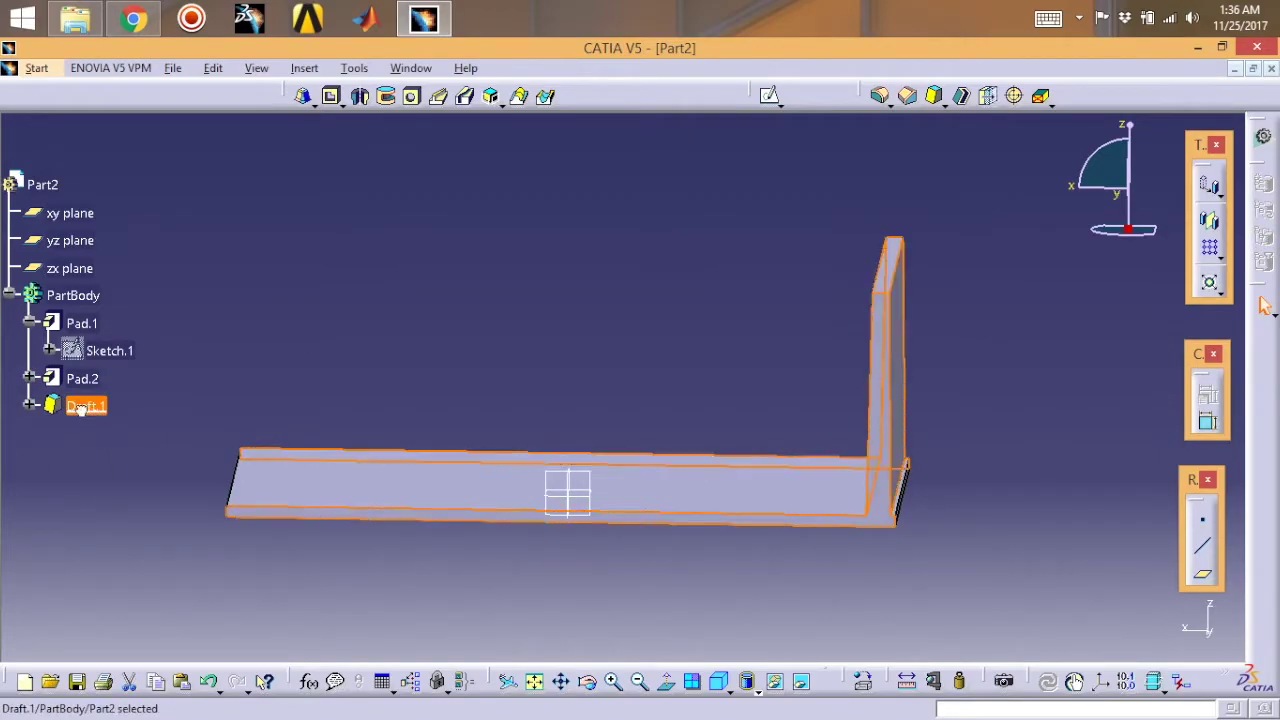
left_click(82, 378, "ctrl")
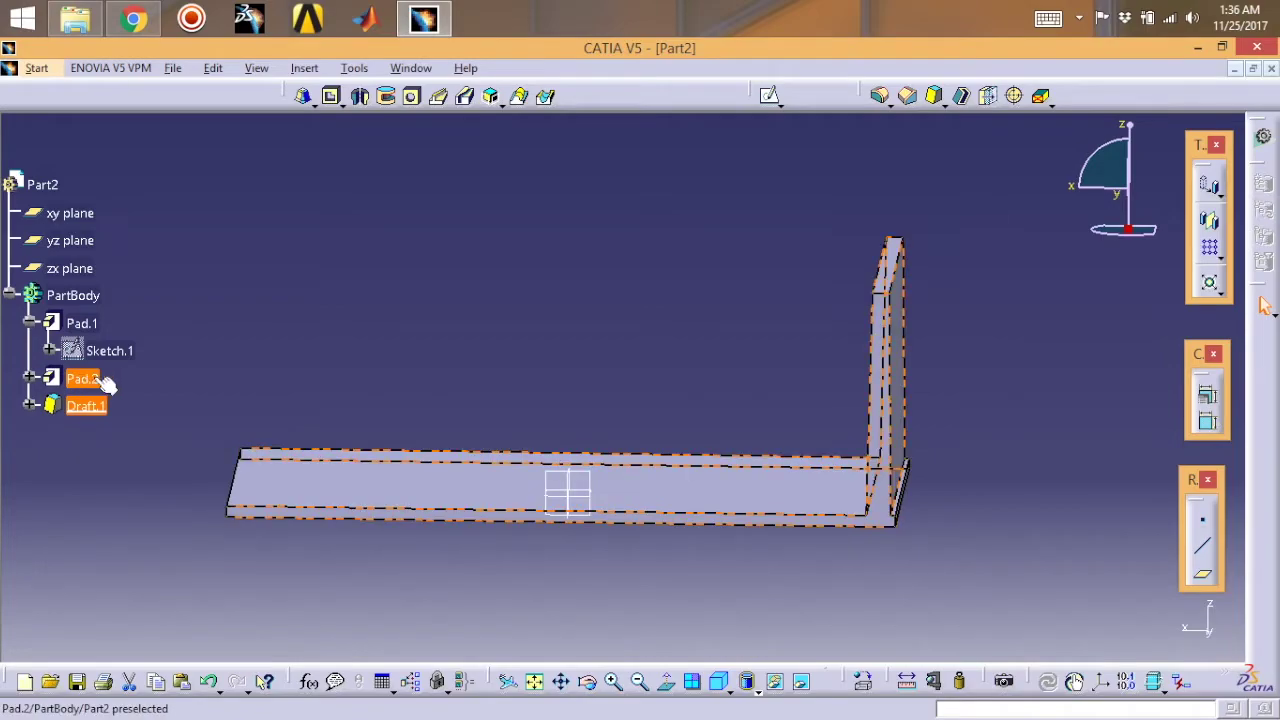
left_click(1211, 249)
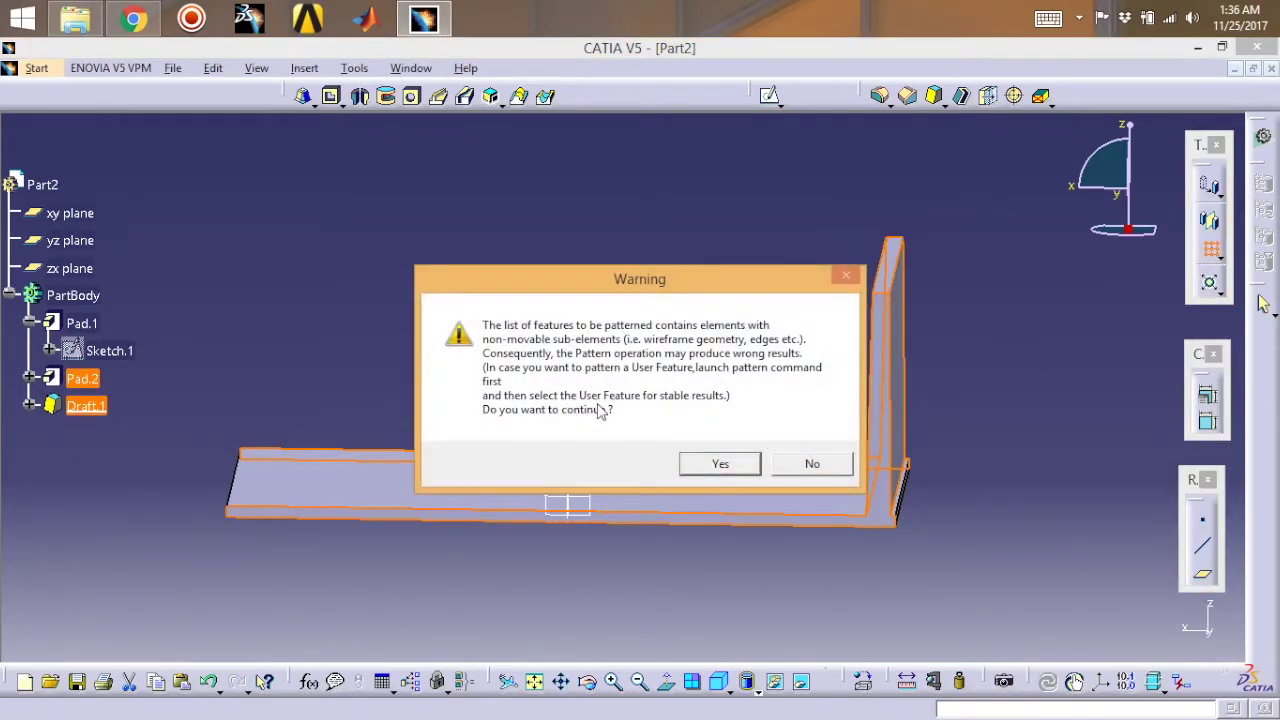
- Pattern the fin 20 times at 6 mm spacing along the base plate face direction
left_click(720, 463)
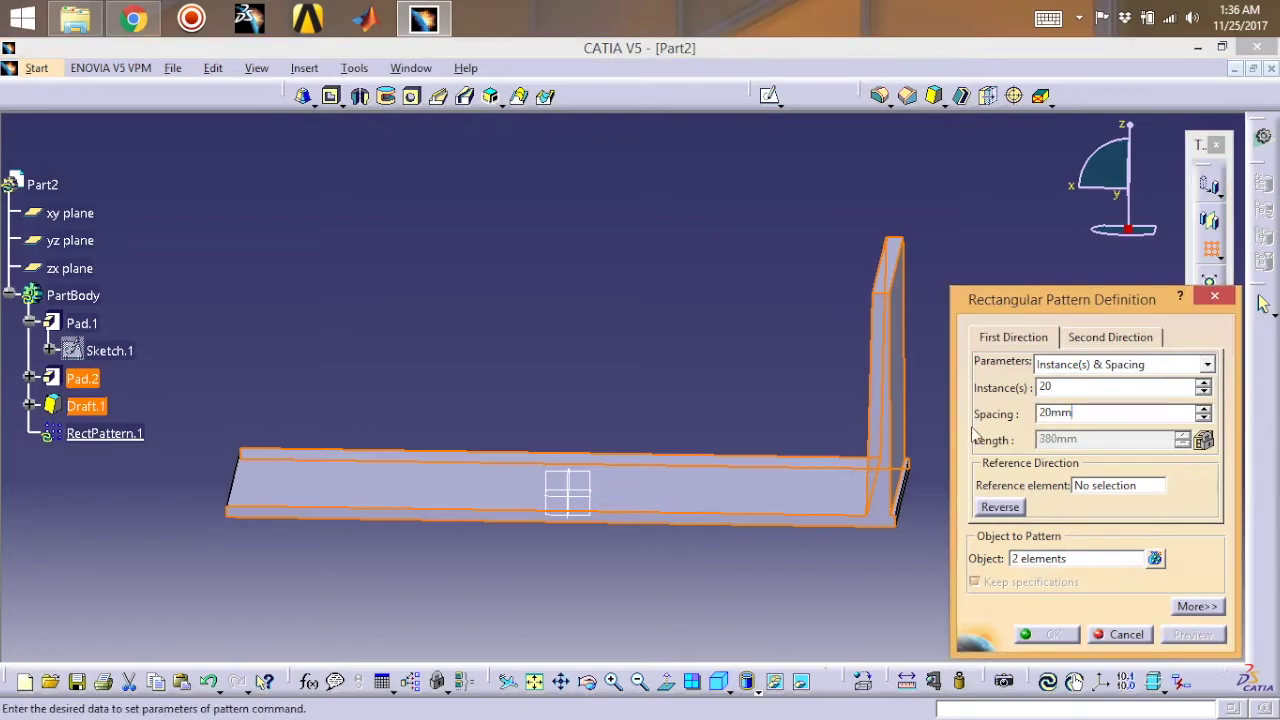
left_click_drag(1120, 413, 996, 410)
type("6")
key("Return")
left_click(1110, 486)
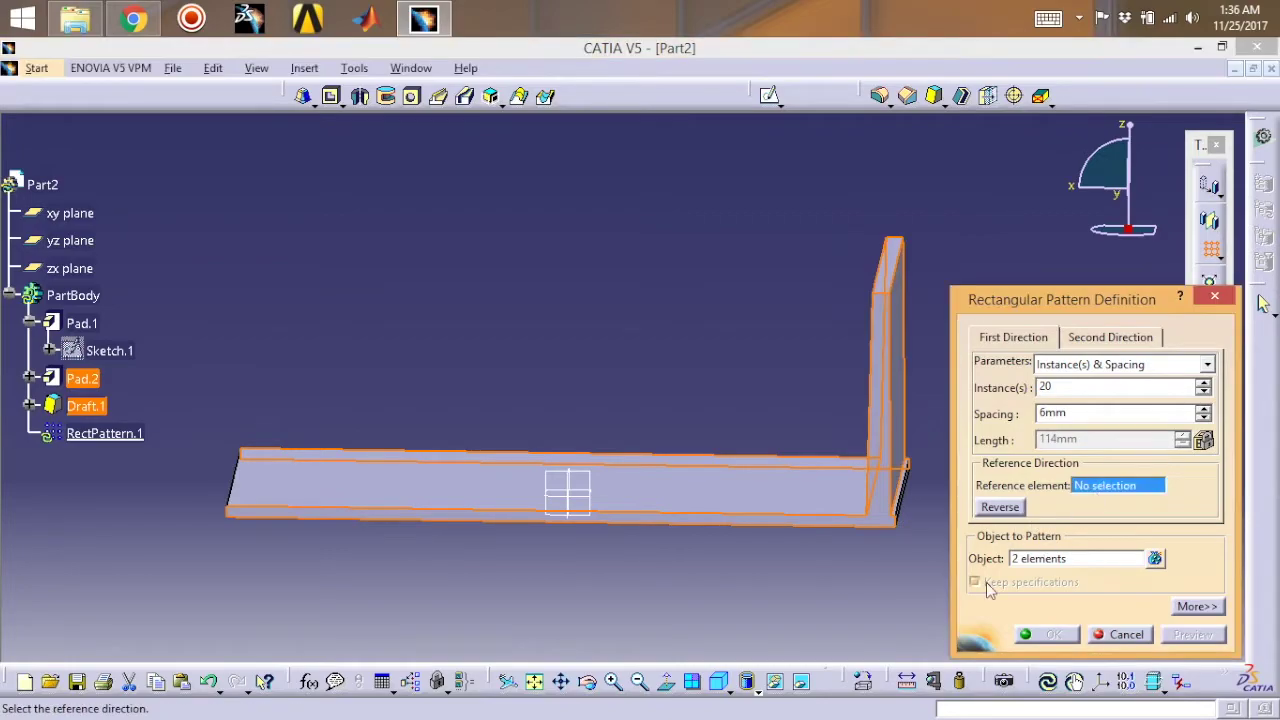
middle_click_drag(684, 569, 705, 440)
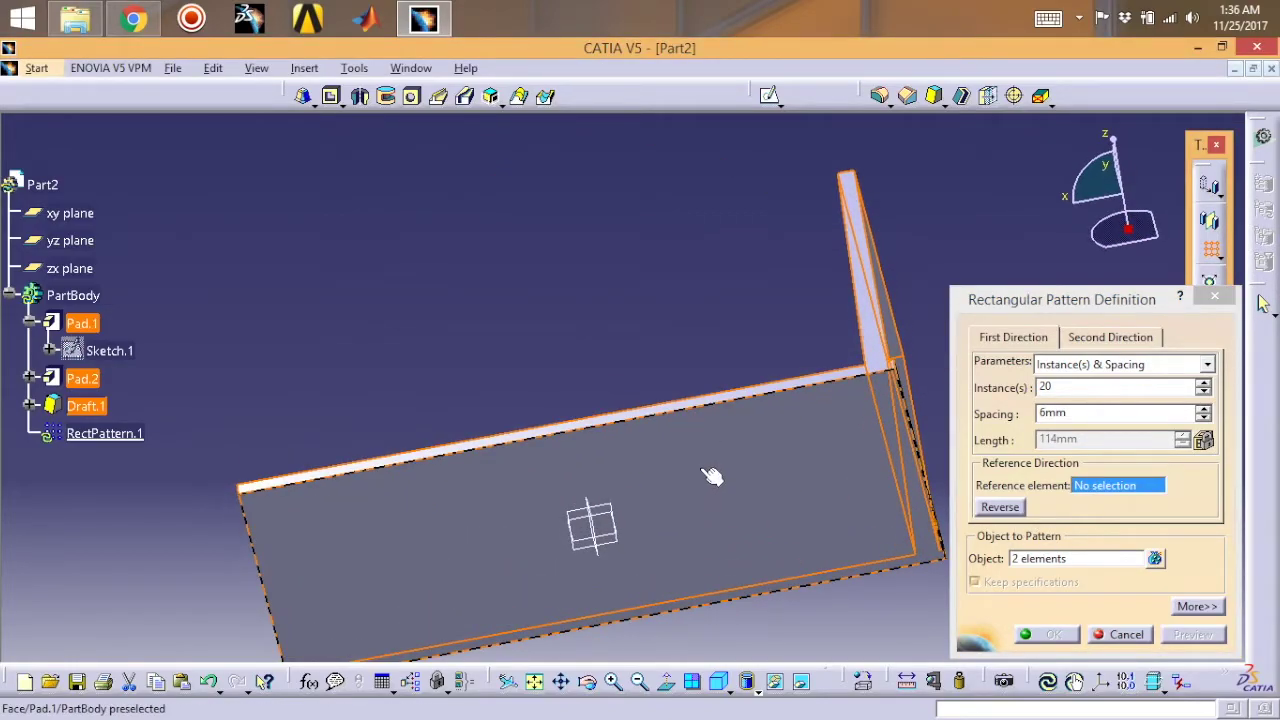
left_click(703, 472)
middle_click_drag(923, 275, 945, 440)
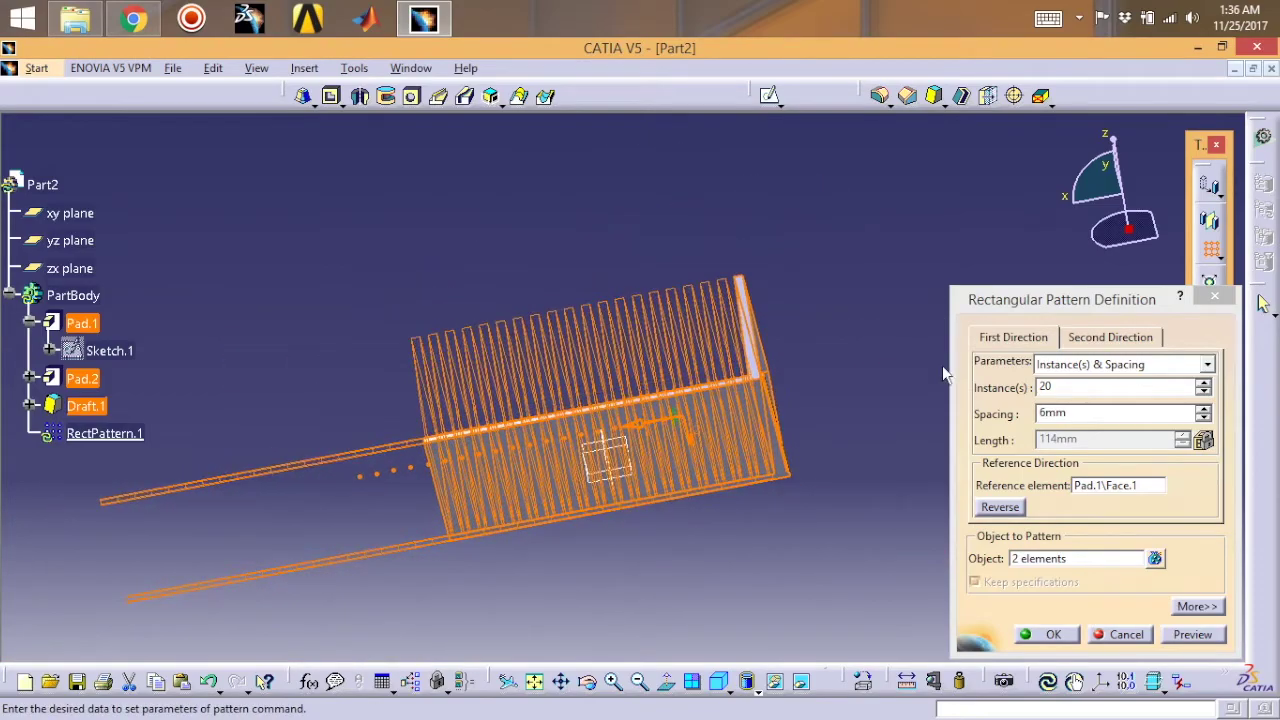
left_click(1178, 634)
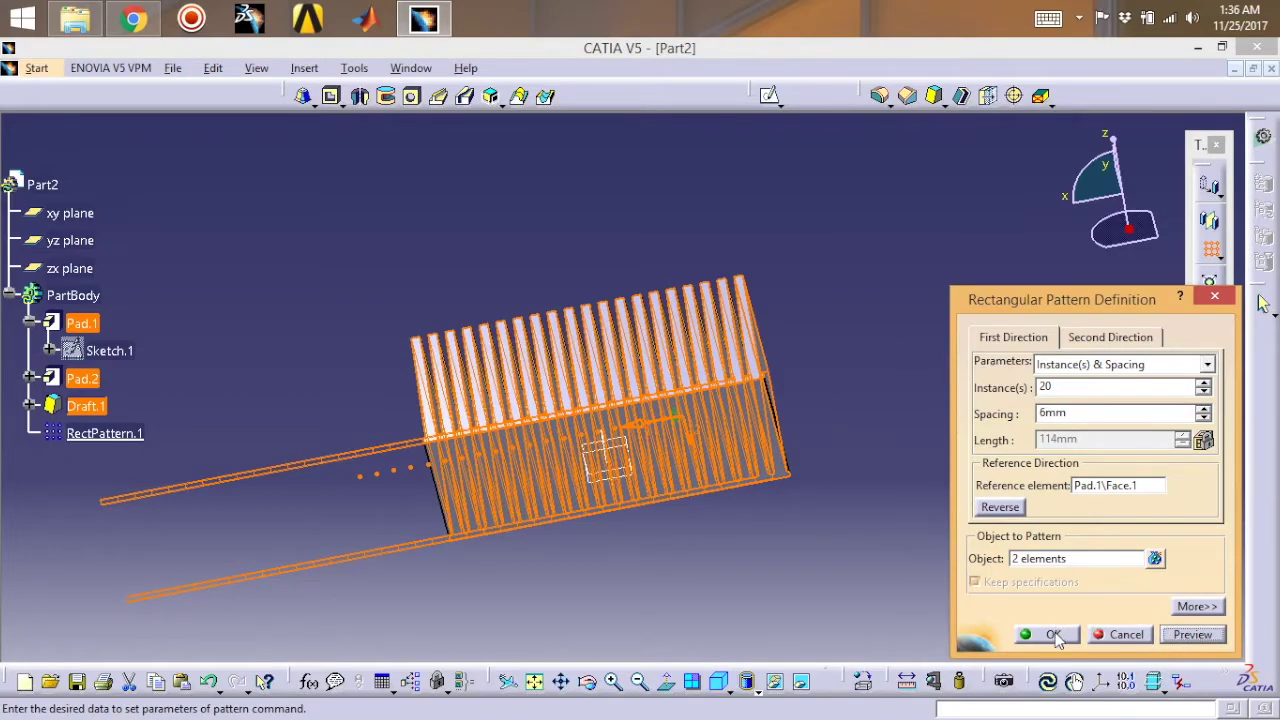
left_click(1054, 634)
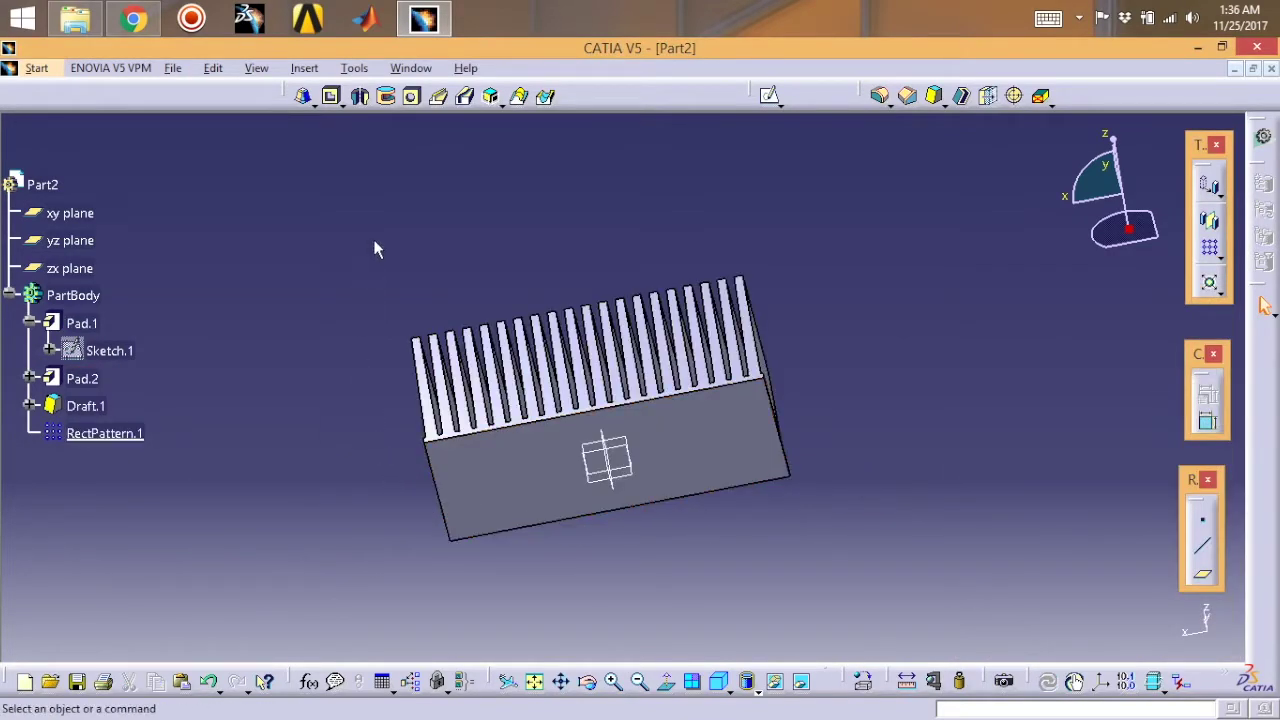
middle_click_drag(376, 249, 884, 315)
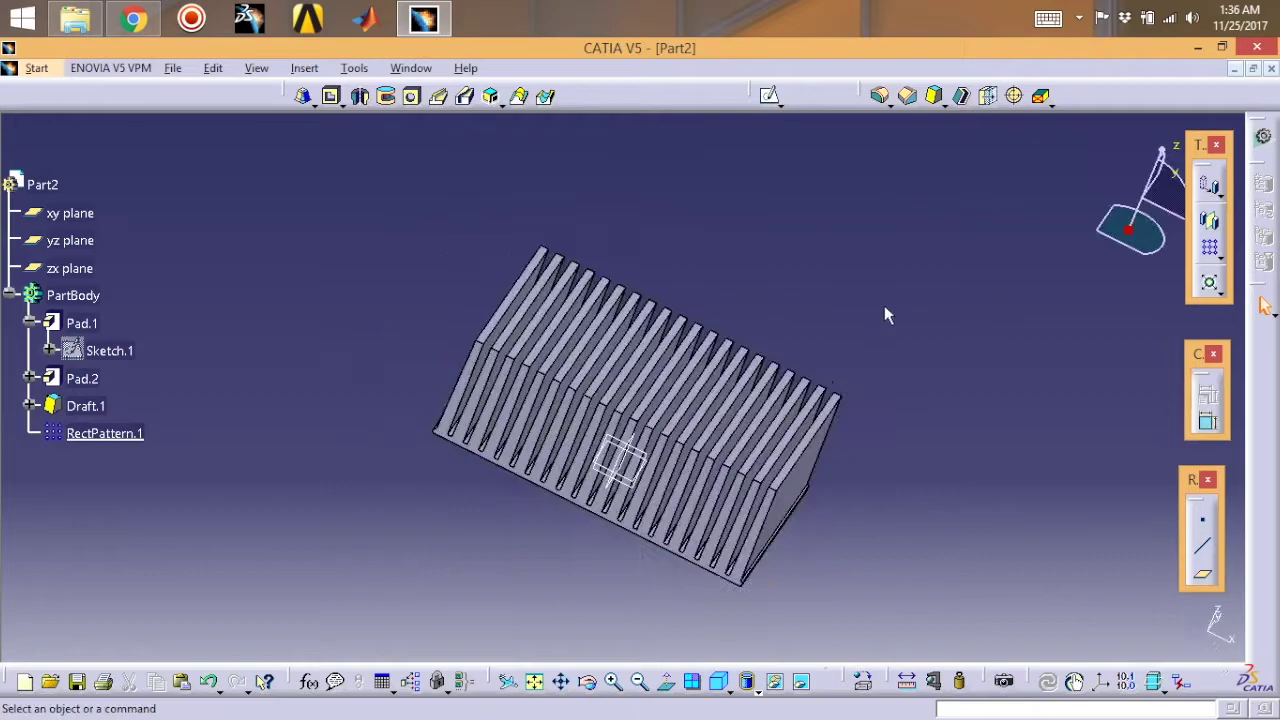
- Hide the xy, yz and zx planes and show the heat sink in isometric view, fitted to the screen
right_click(84, 222)
left_click(130, 277)
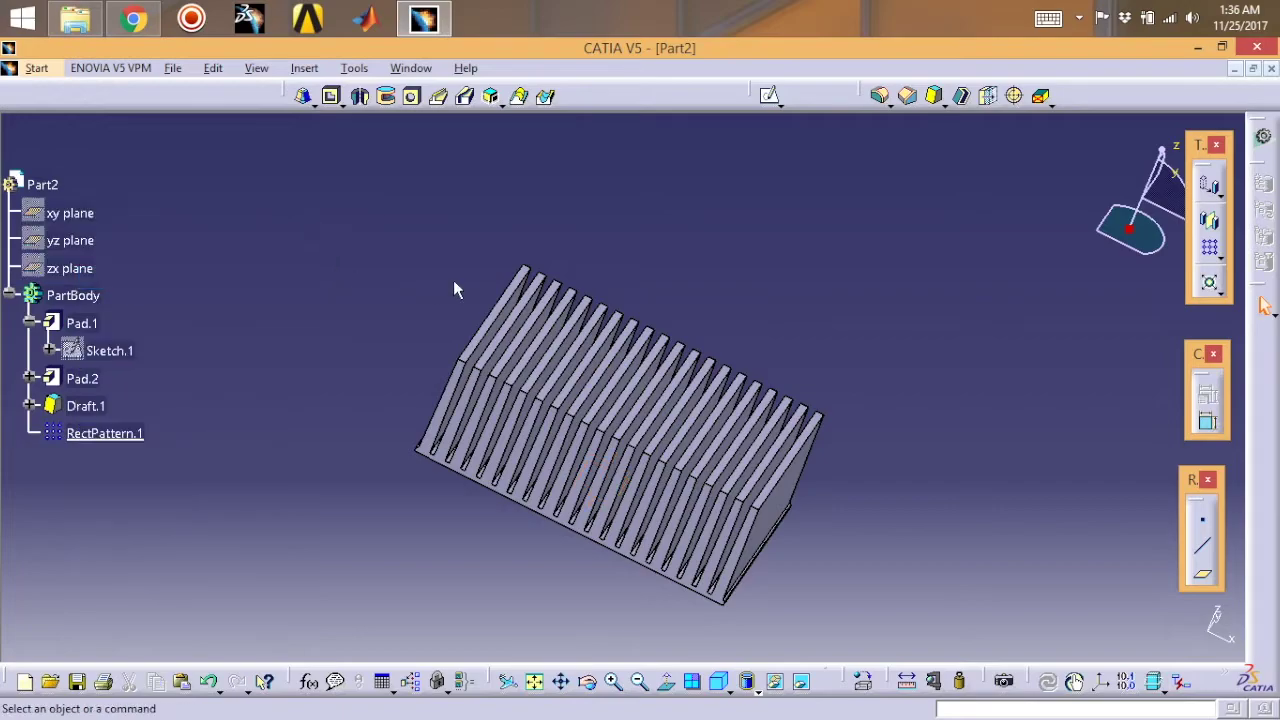
middle_click_drag(453, 290, 790, 249)
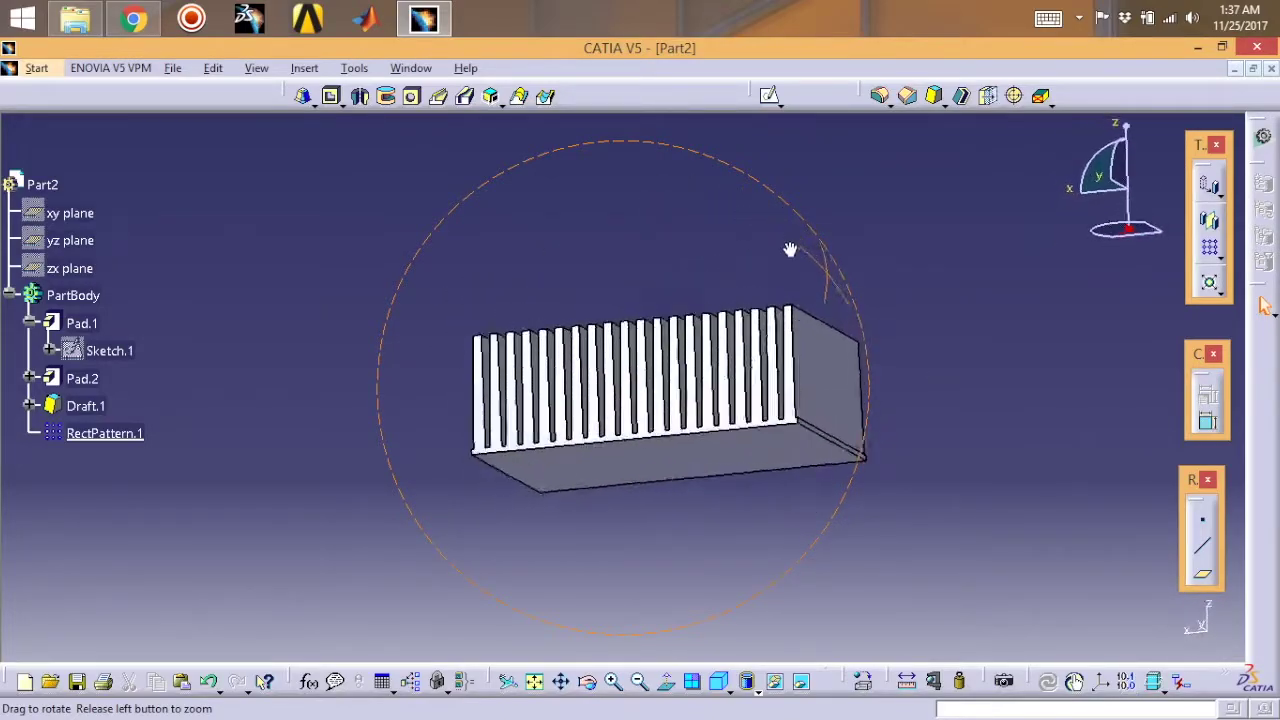
middle_click_drag(744, 401, 893, 320)
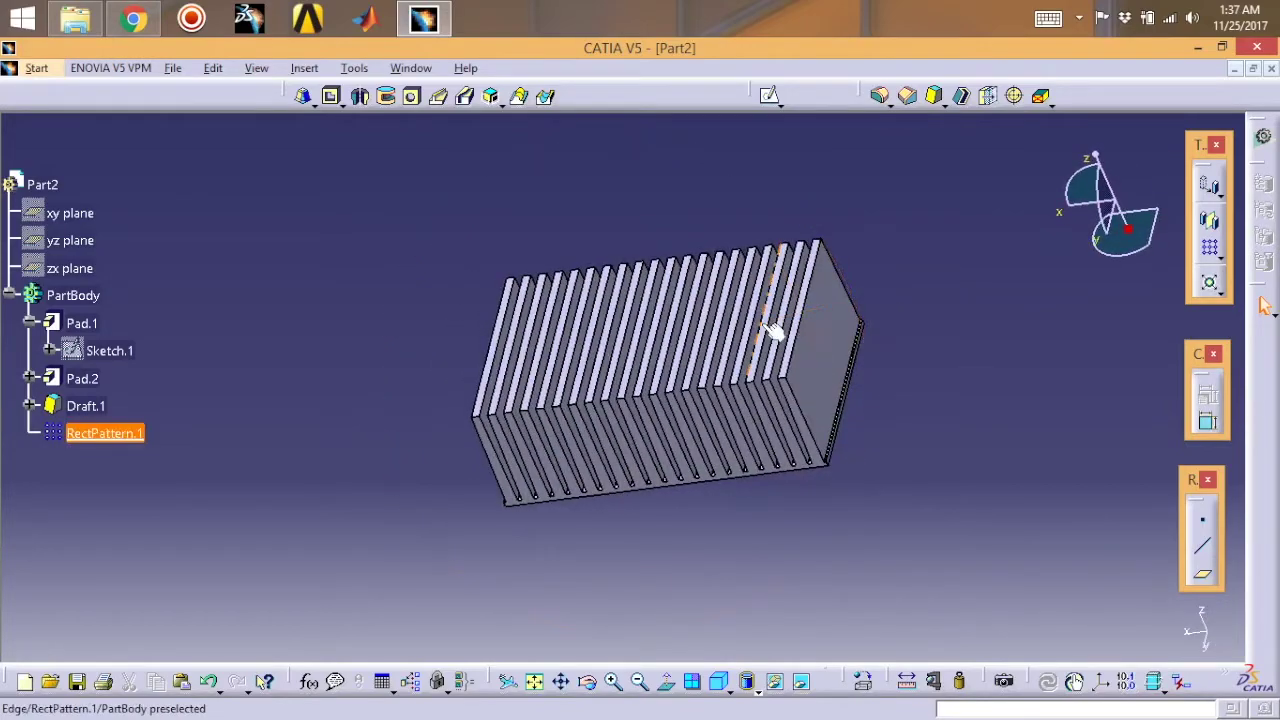
left_click(701, 686)
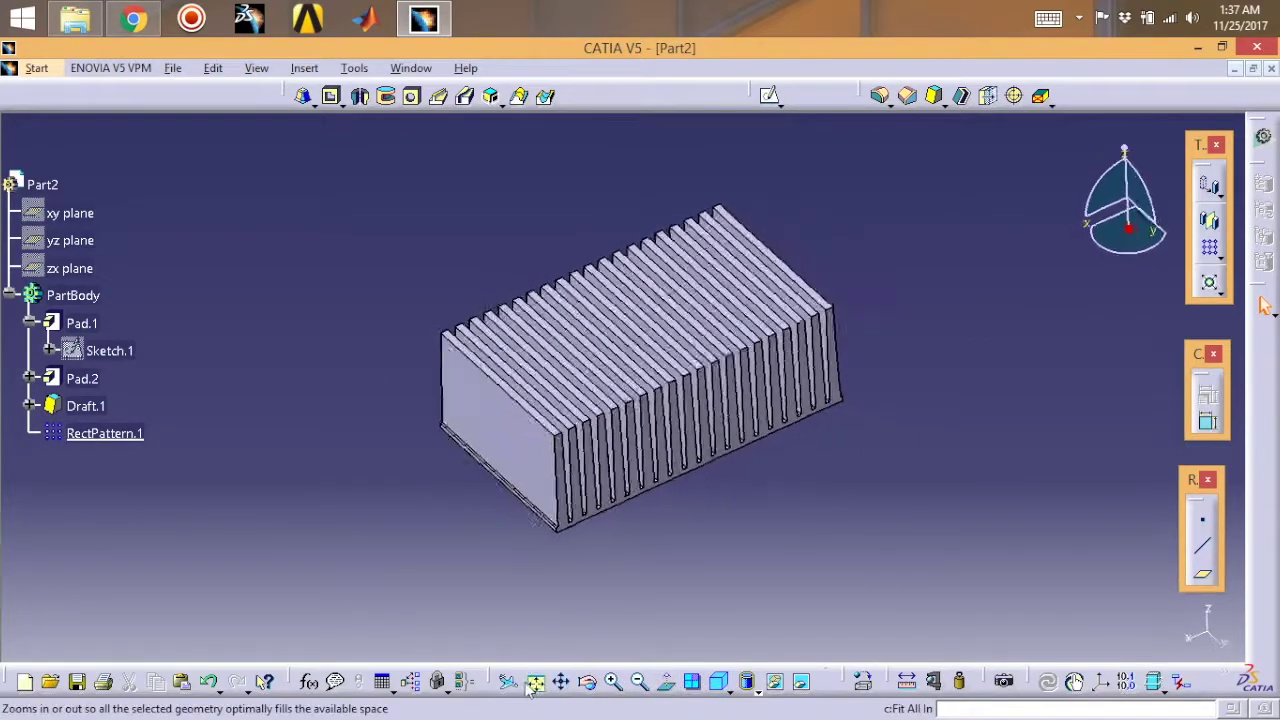
left_click(536, 682)
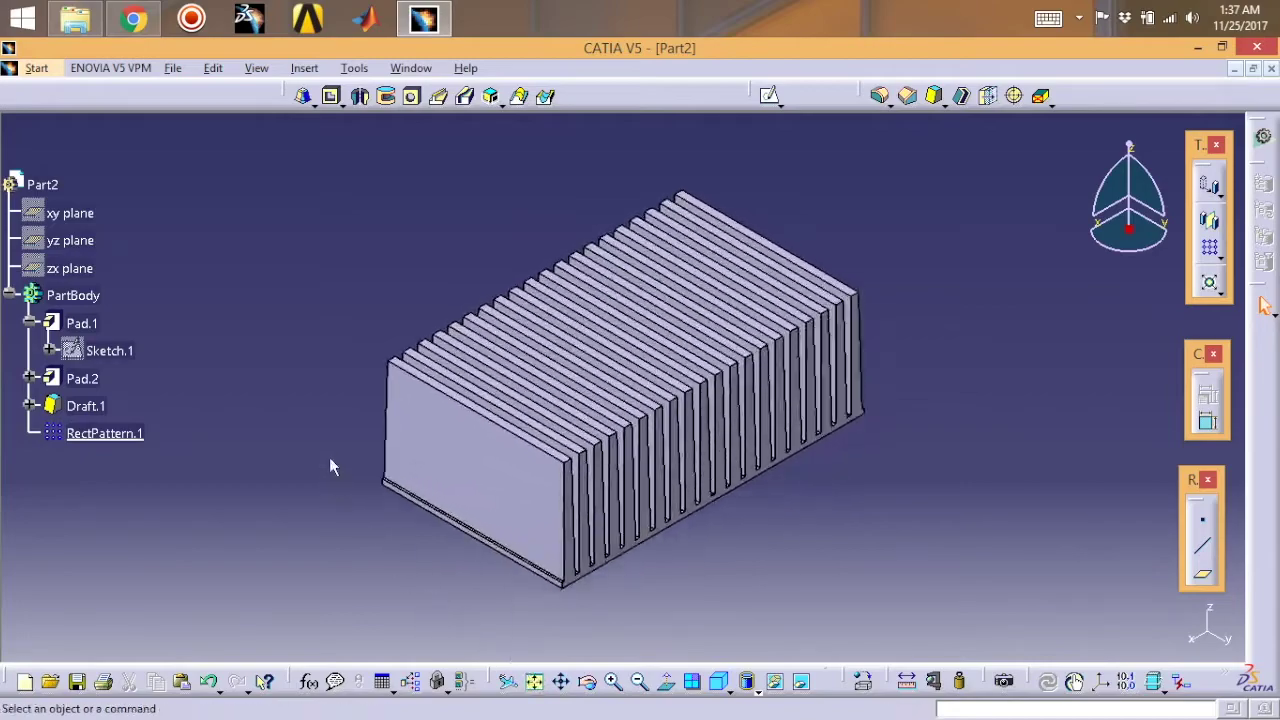
middle_click_drag(956, 279, 898, 415)
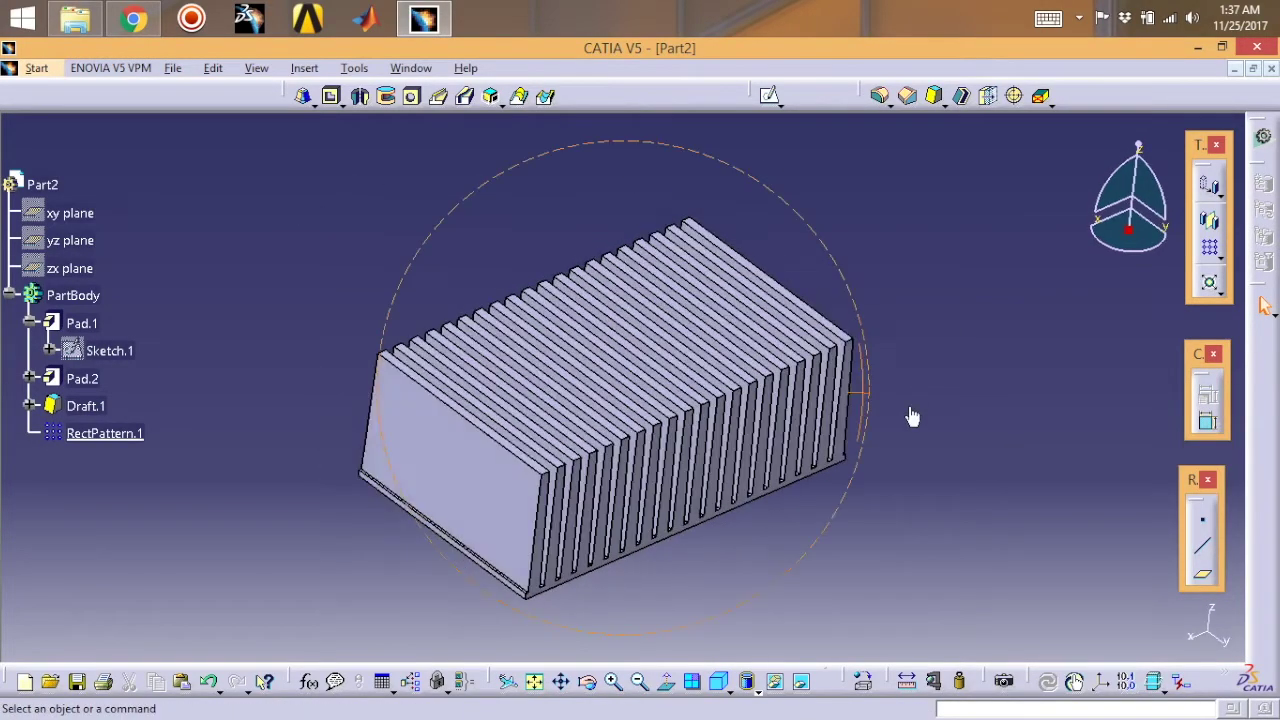